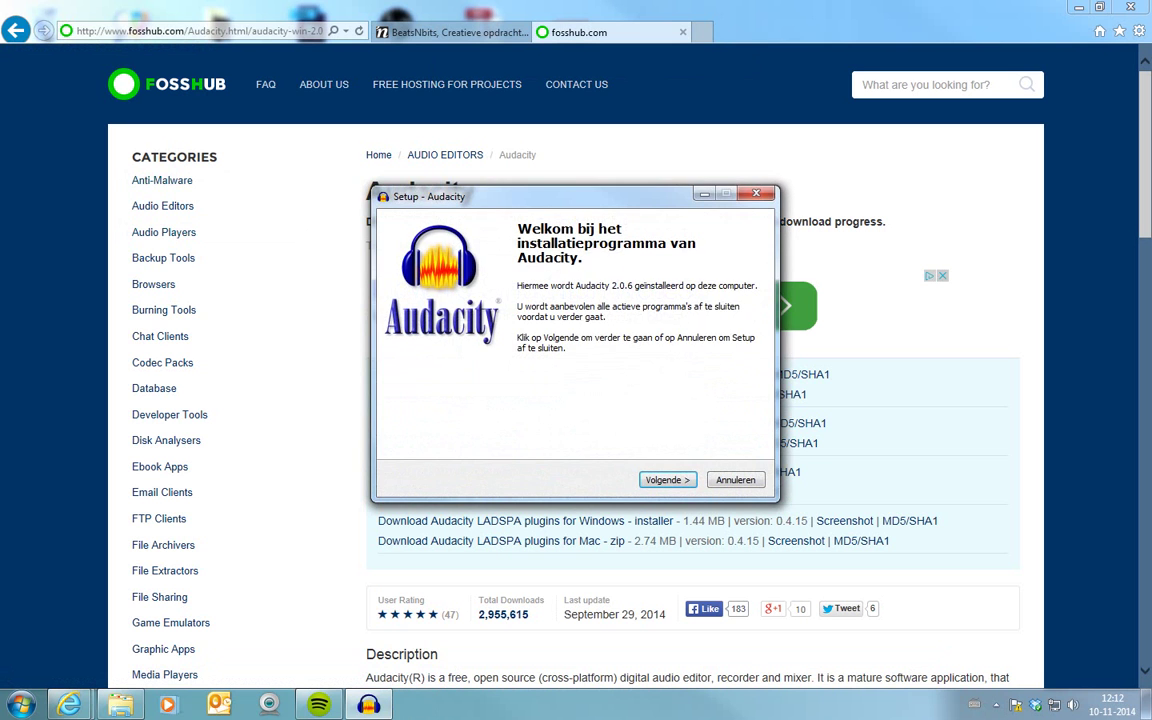
- Install Audacity to C:\Program Files (x86)\Audacity with a desktop icon and without resetting preferences
{"action": "key", "text": "Return"}
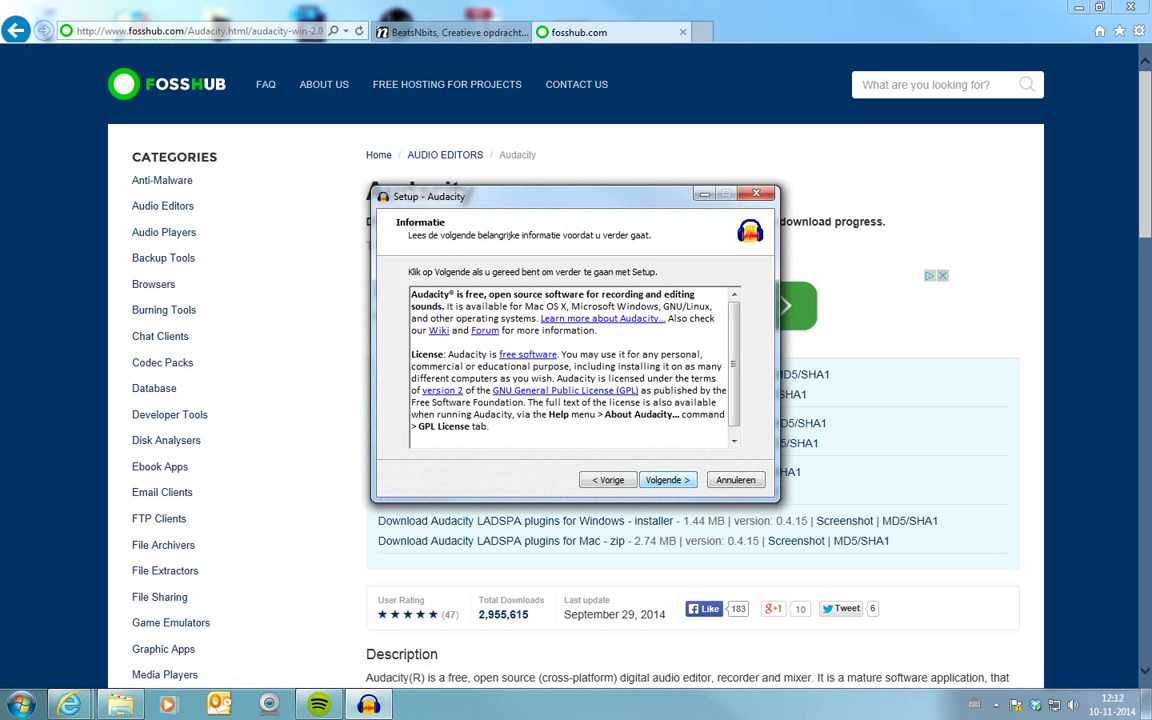
{"action": "key", "text": "Return"}
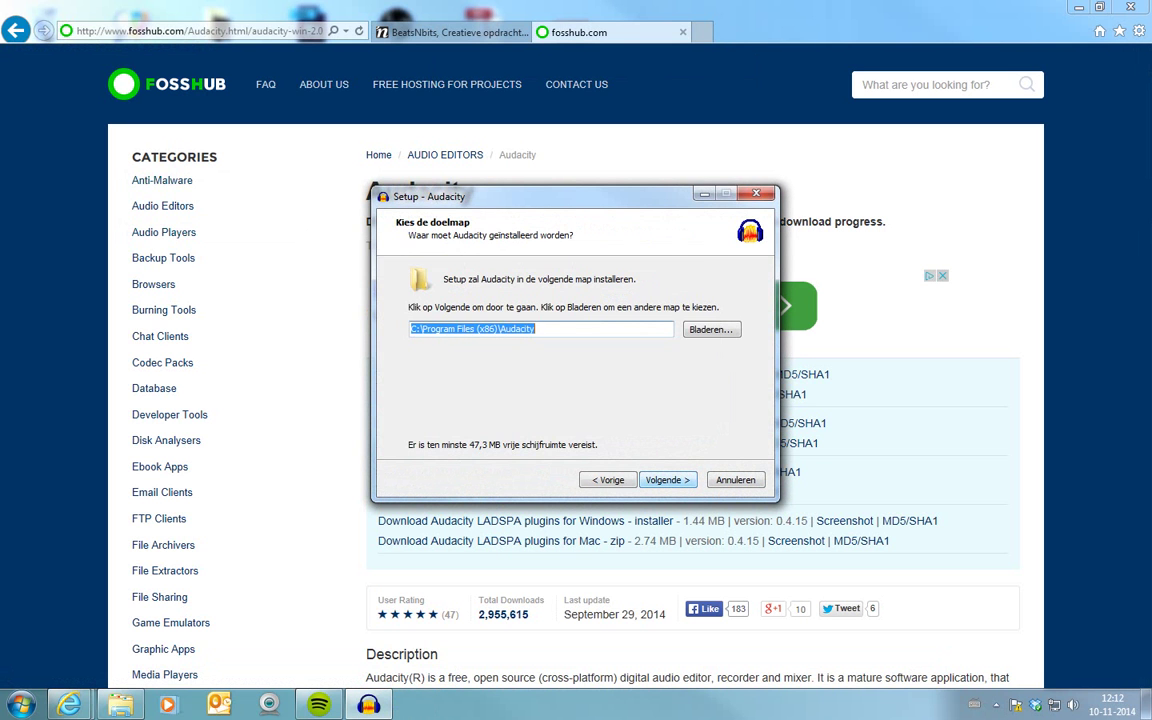
{"action": "key", "text": "Return"}
{"action": "key", "text": "Return"}
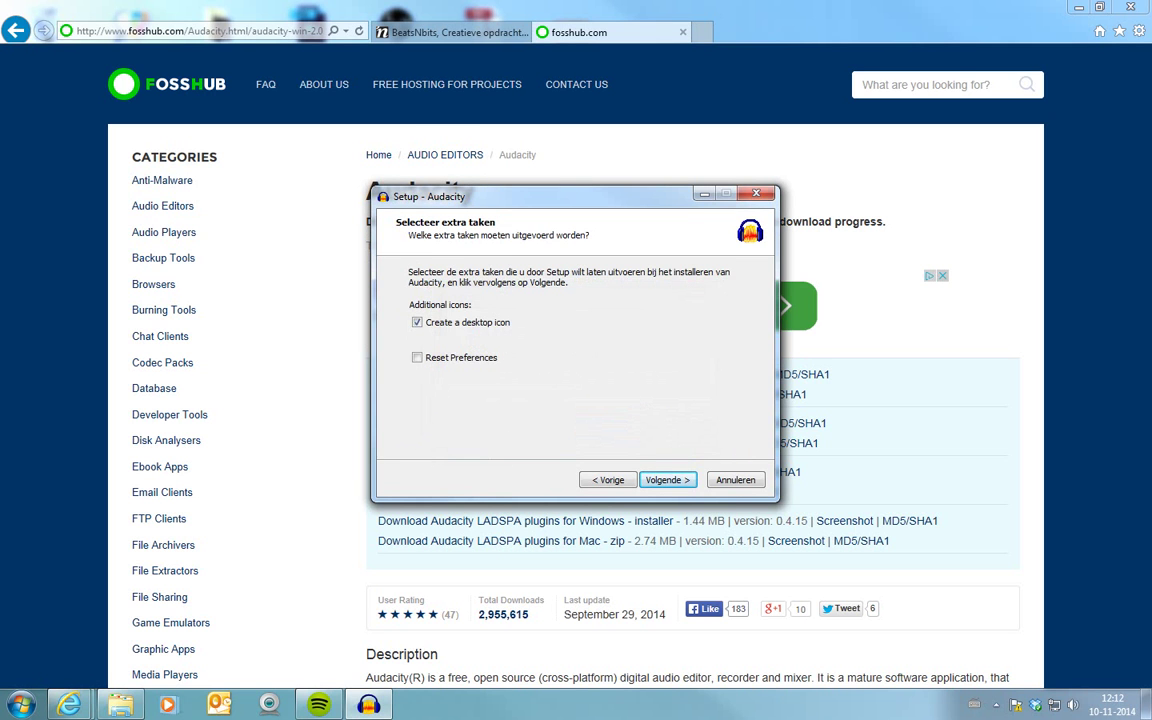
{"action": "key", "text": "Return"}
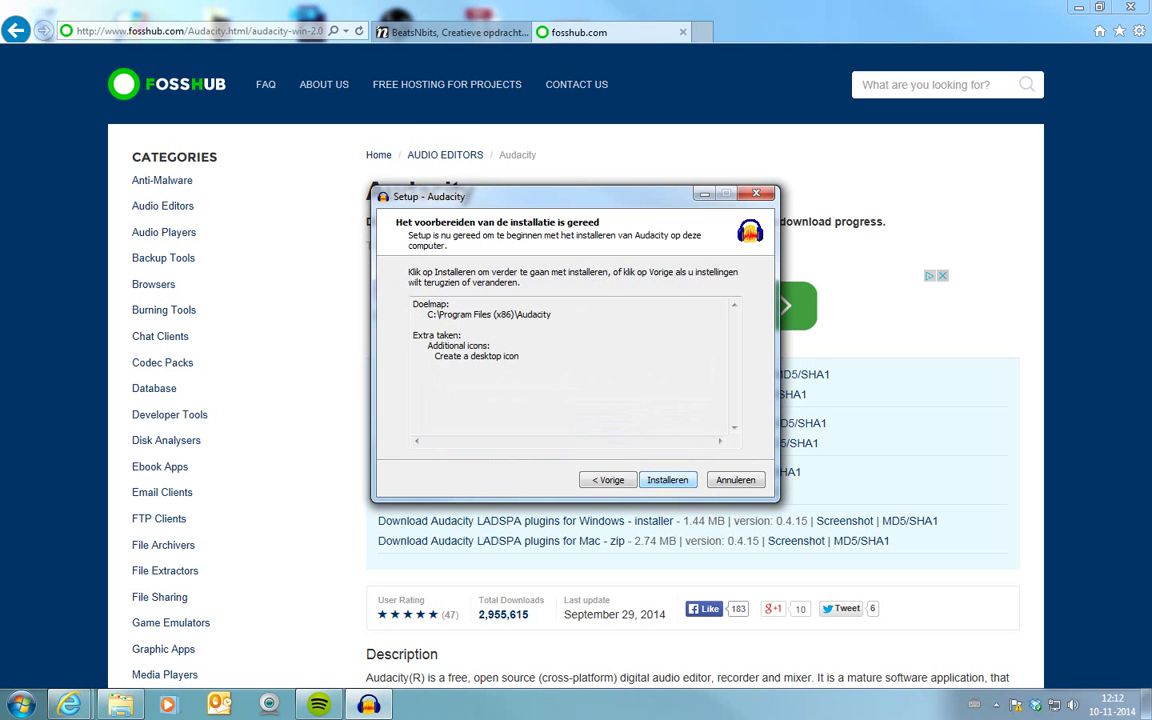
{"action": "key", "text": "Return"}
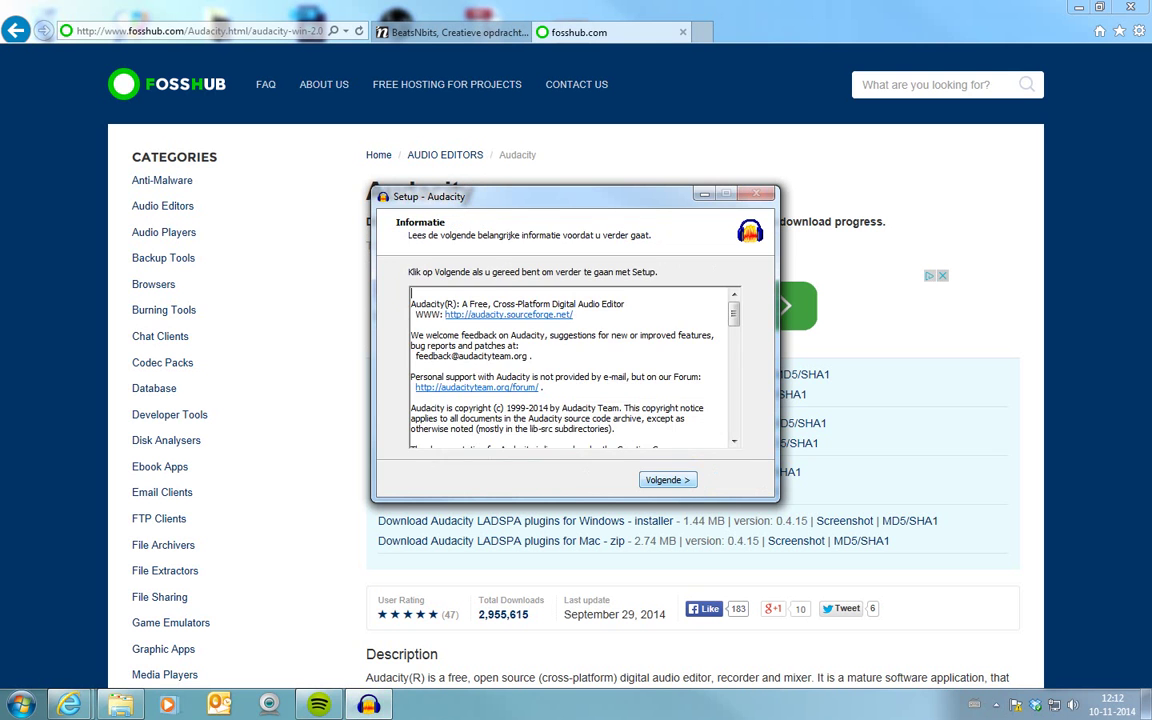
- Finish the setup with Launch Audacity enabled and dismiss the welcome dialog
{"action": "key", "text": "Return"}
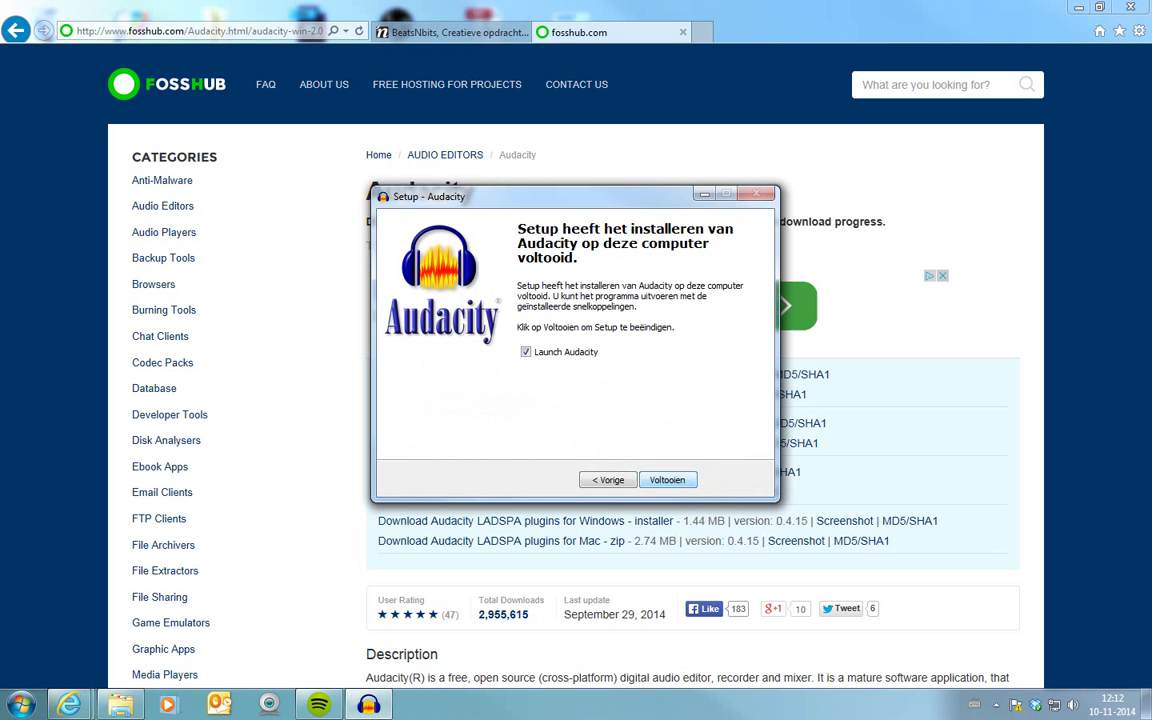
{"action": "key", "text": "Return"}
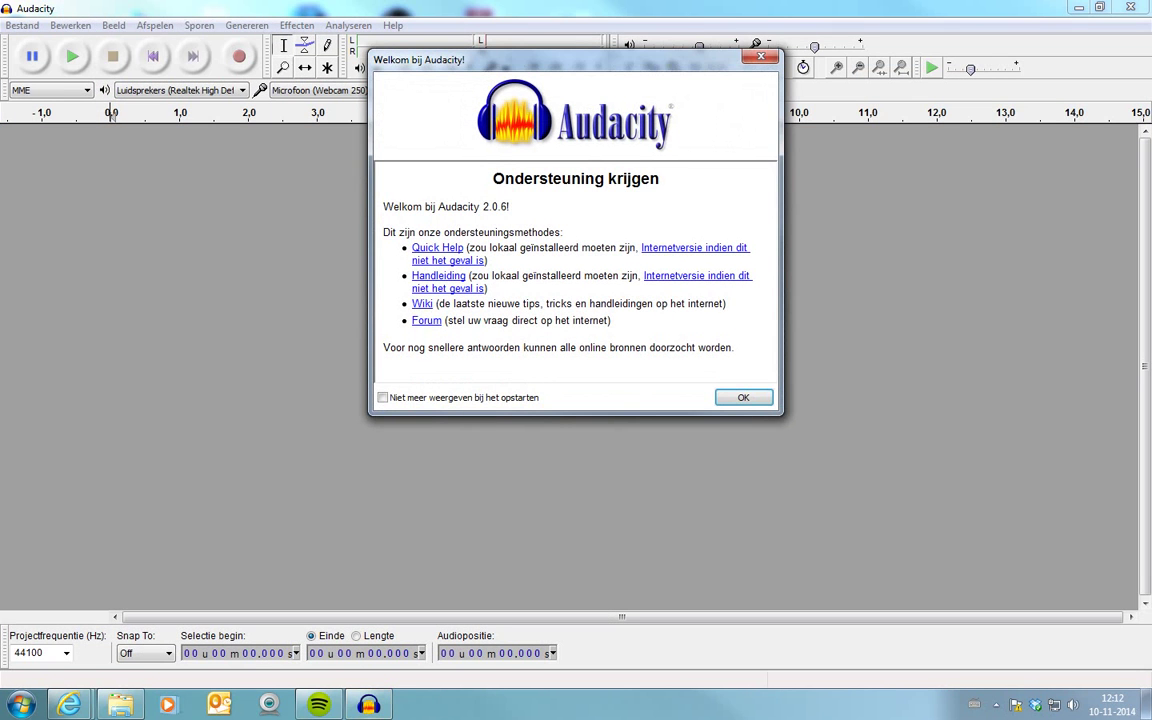
{"action": "key", "text": "Return"}
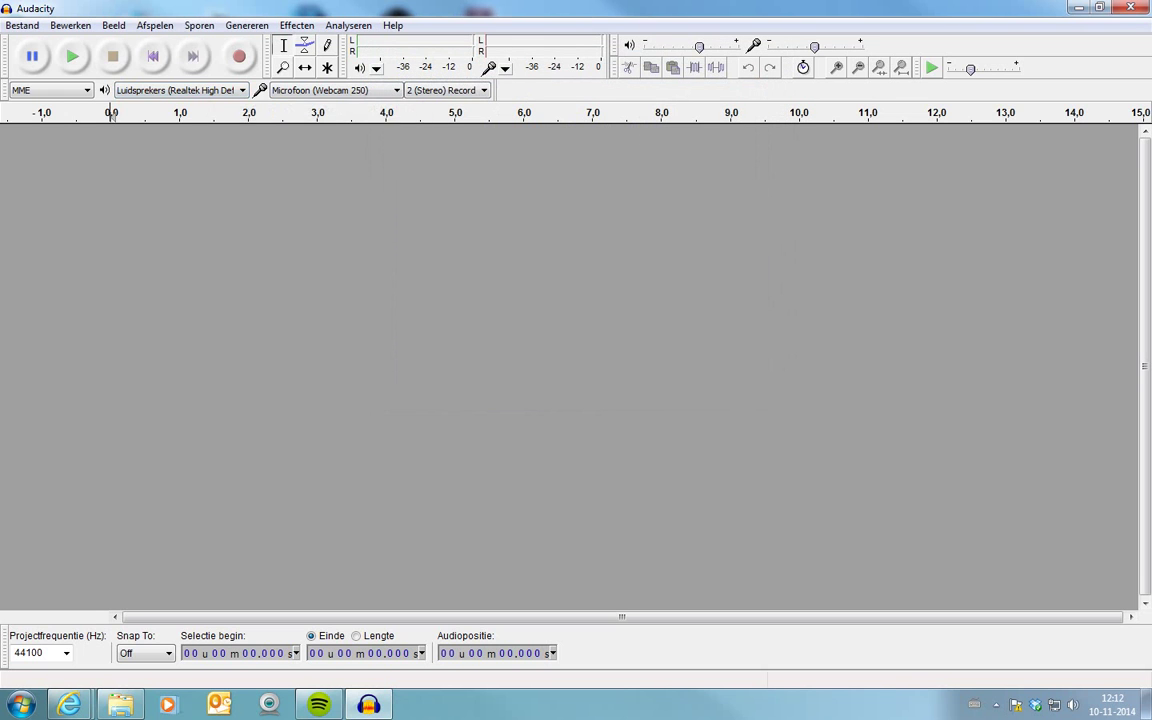
- Import the audio file Kalimba from the Voorbeelden van muziek folder into the empty project
{"action": "left_click", "coordinate": [22, 25]}
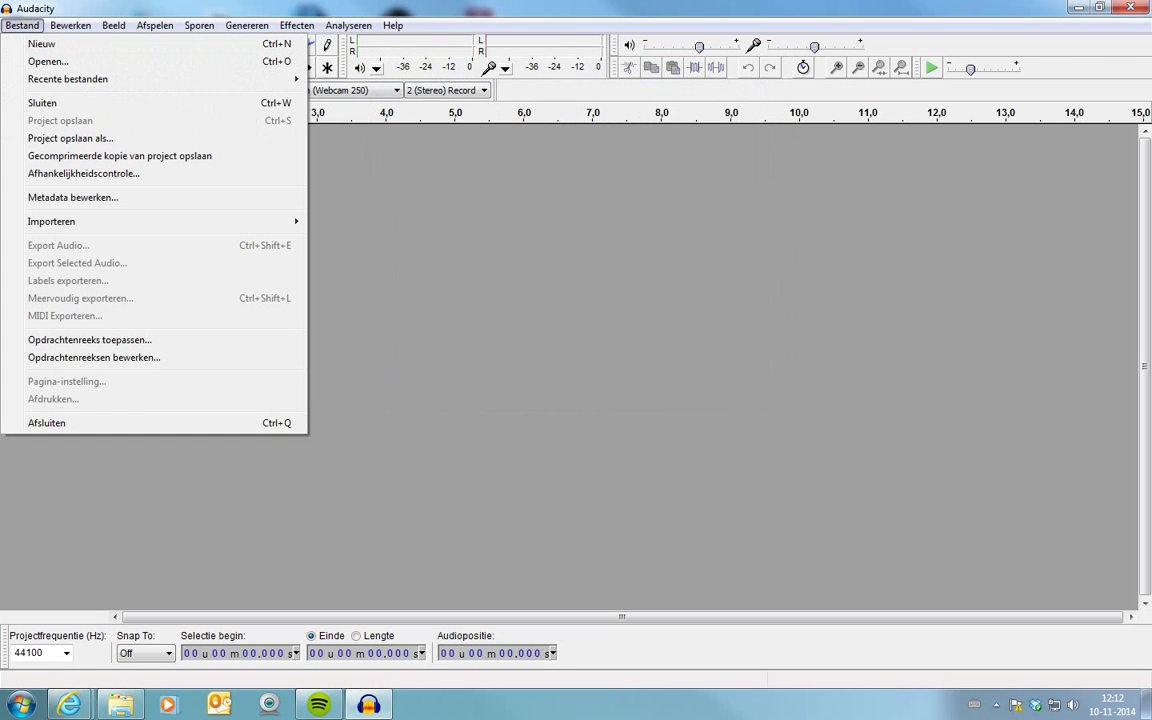
{"action": "mouse_move", "coordinate": [51, 221]}
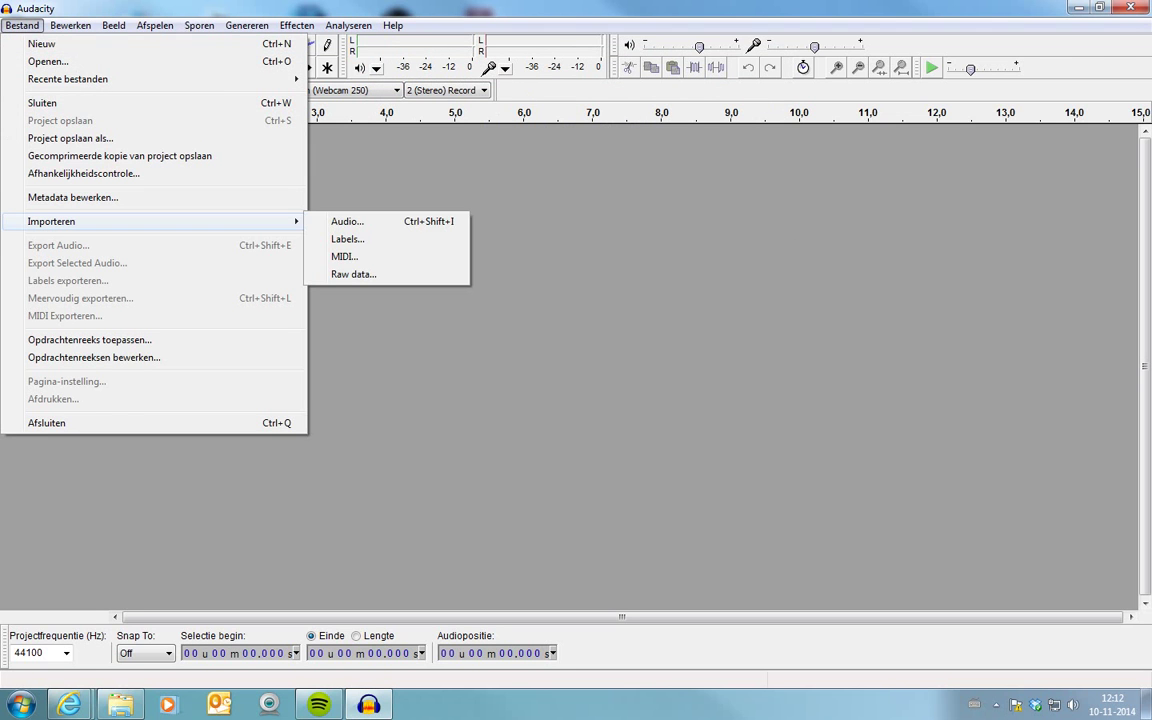
{"action": "left_click", "coordinate": [347, 221]}
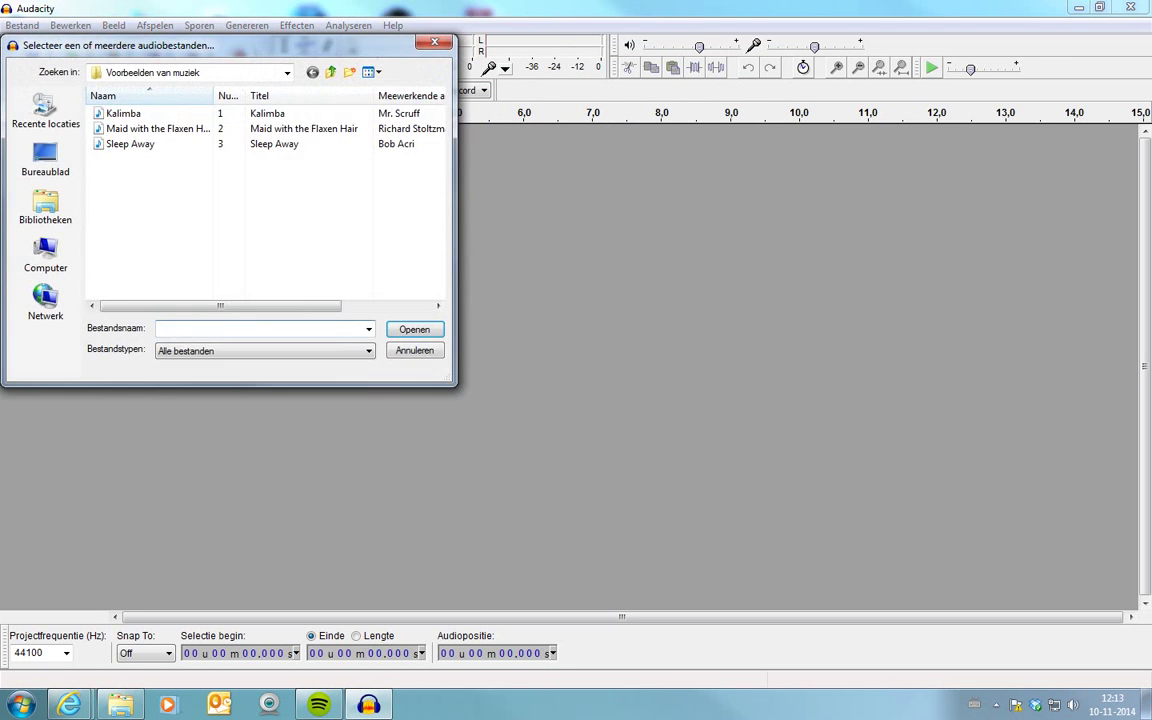
{"action": "double_click", "coordinate": [110, 113]}
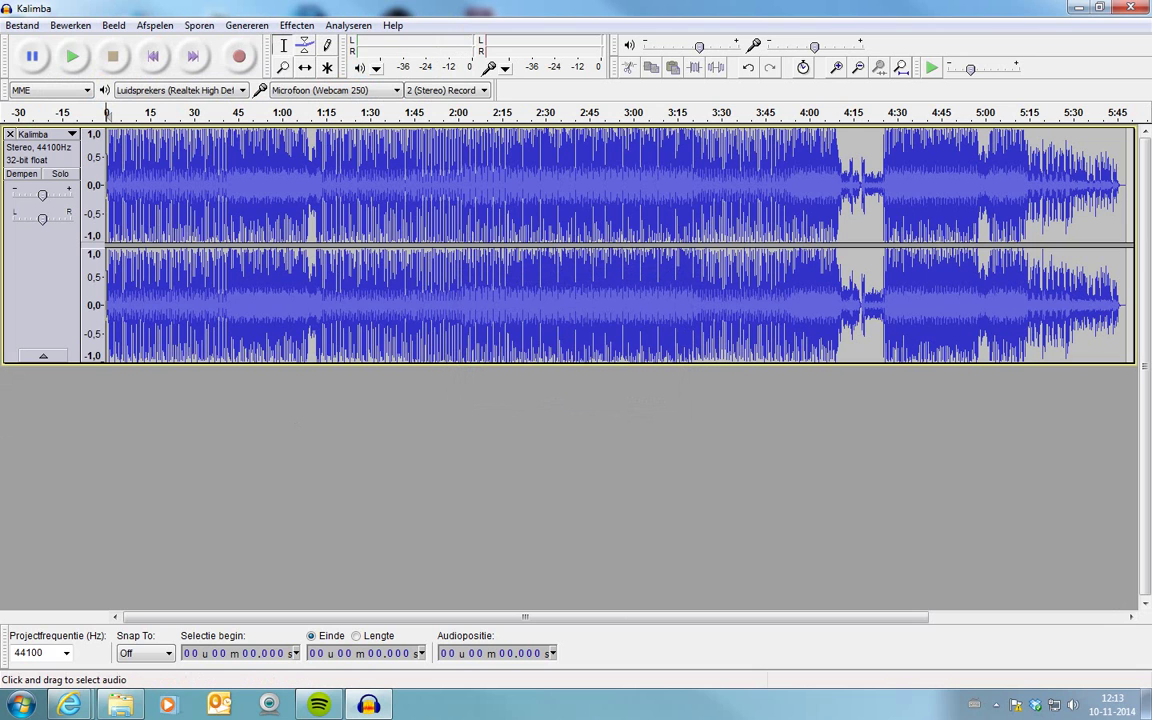
- Listen to a few seconds of Kalimba from about 39 seconds and stop playback
{"action": "left_click", "coordinate": [222, 200]}
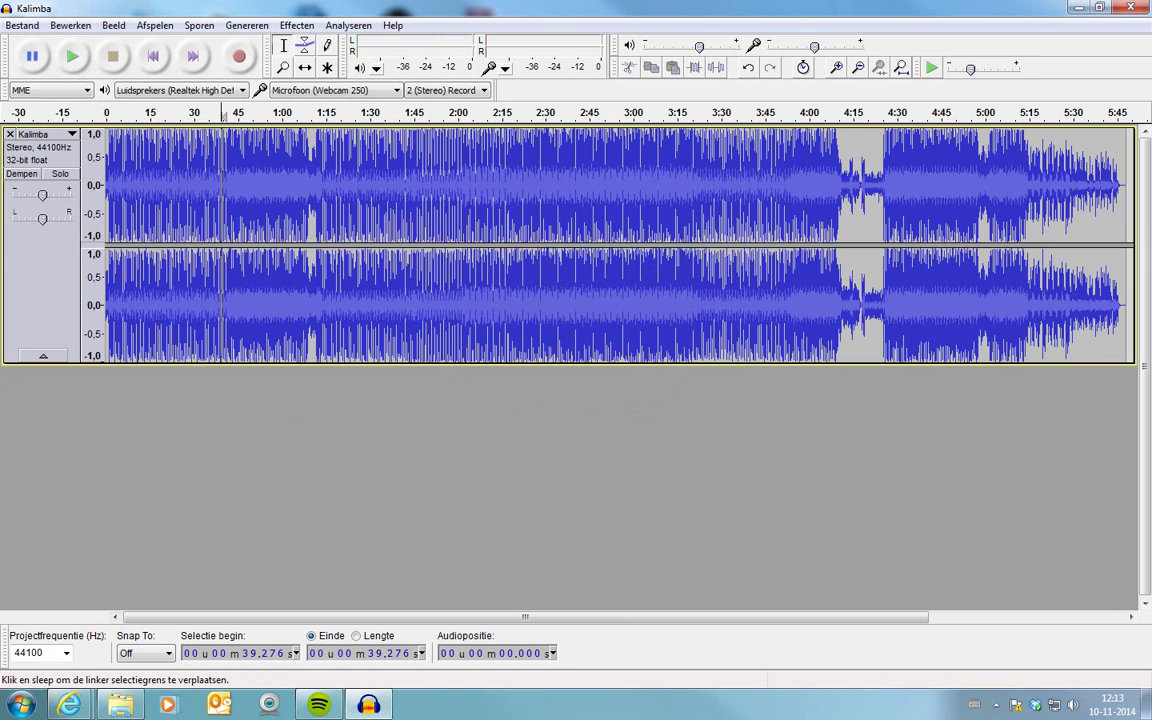
{"action": "key", "text": "space"}
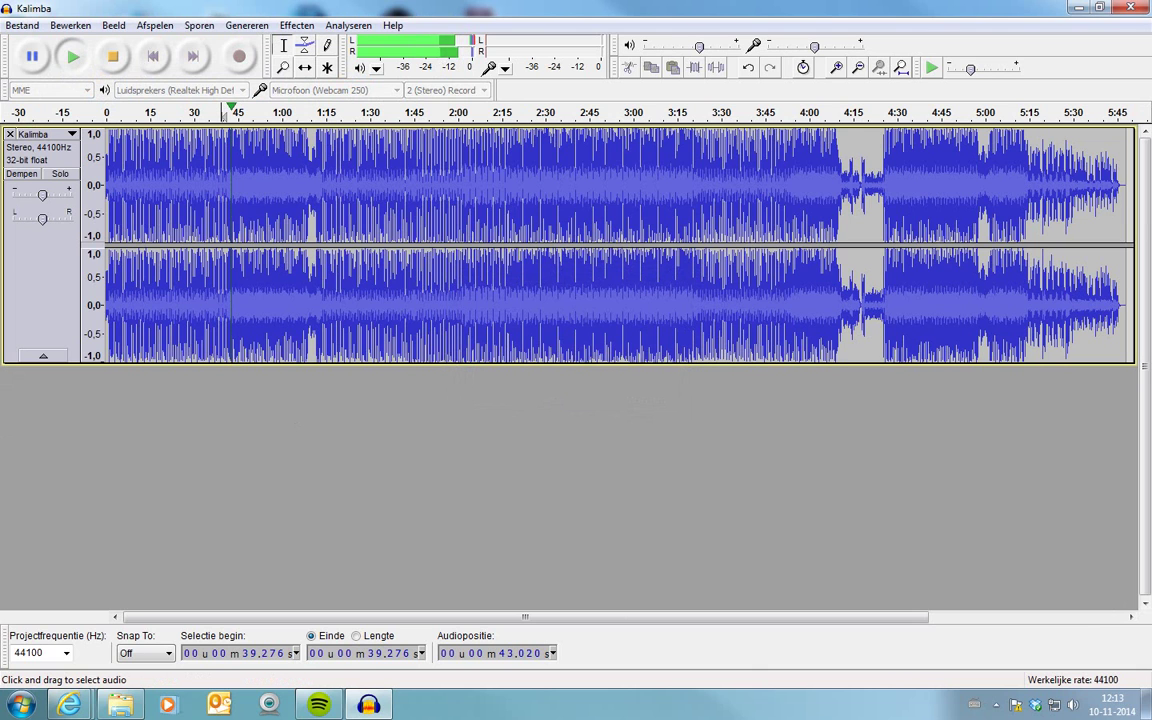
{"action": "key", "text": "space"}
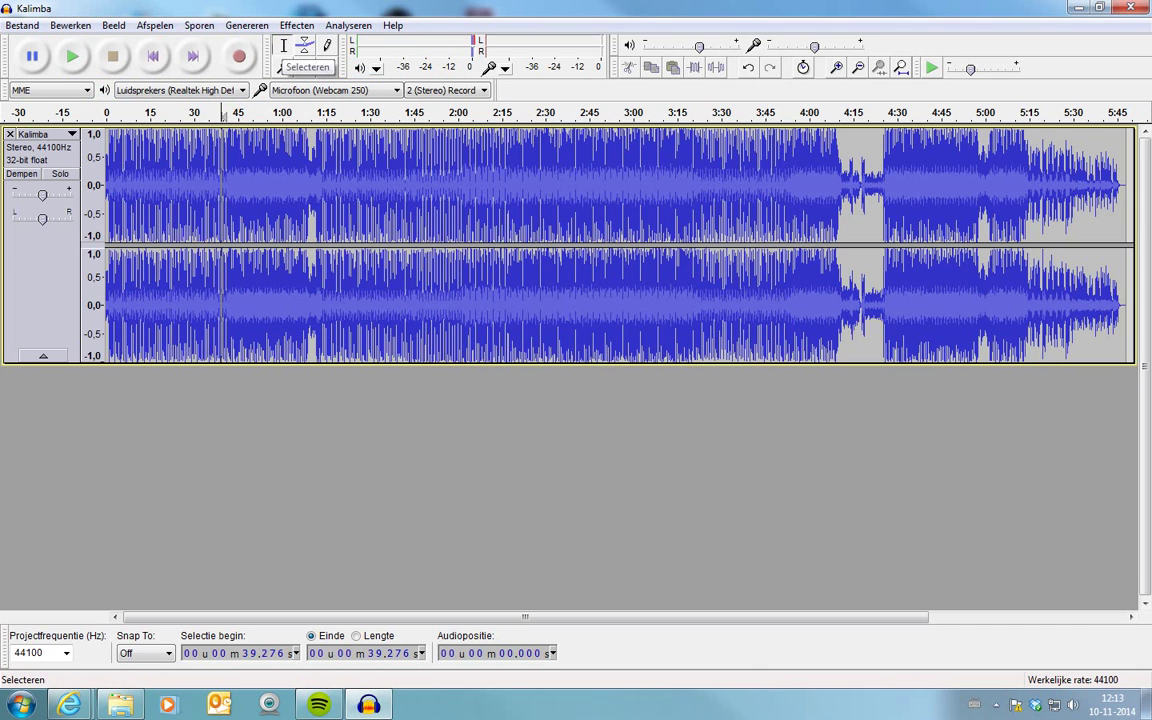
- Copy the Kalimba section from about 4:24.6 to 4:57.8 to the start of a new stereo track
{"action": "left_click_drag", "start_coordinate": [881, 185], "coordinate": [980, 185]}
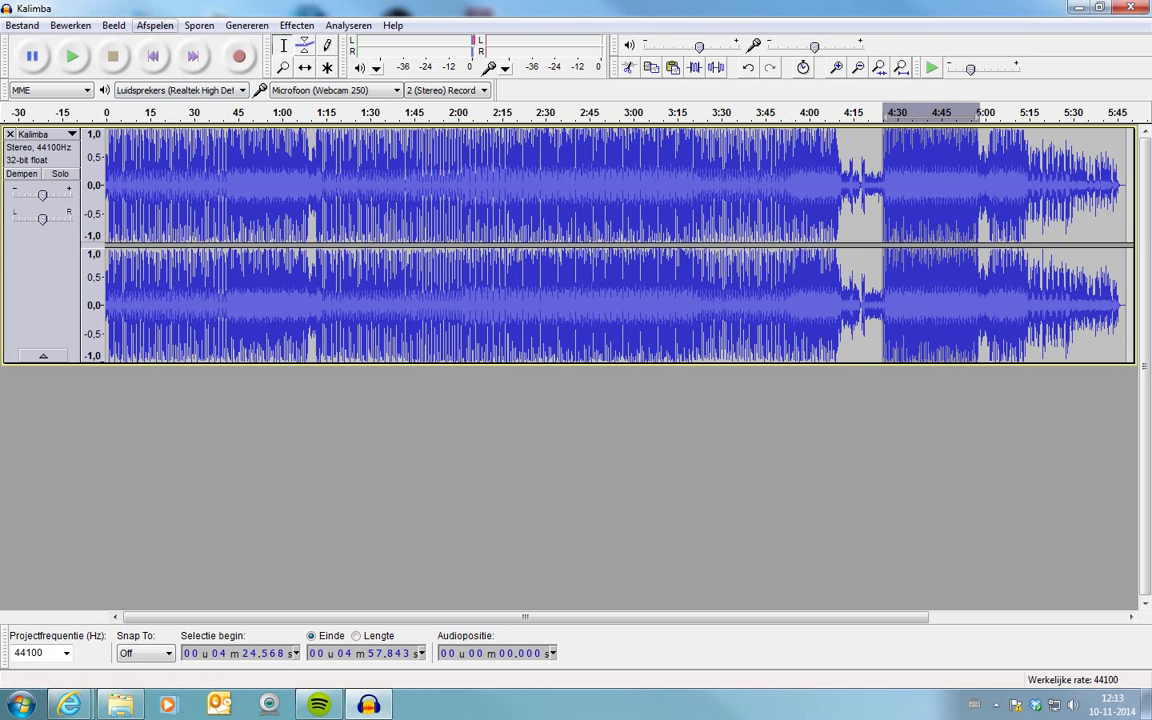
{"action": "left_click", "coordinate": [199, 26]}
{"action": "mouse_move", "coordinate": [400, 44]}
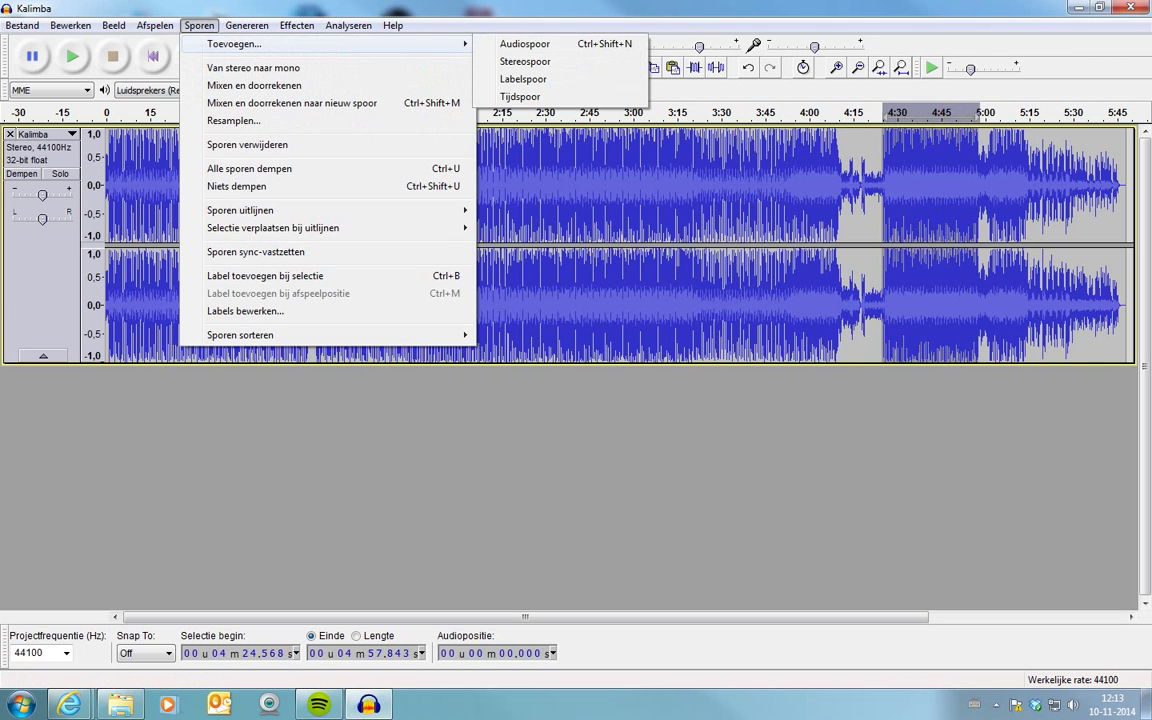
{"action": "left_click", "coordinate": [525, 61]}
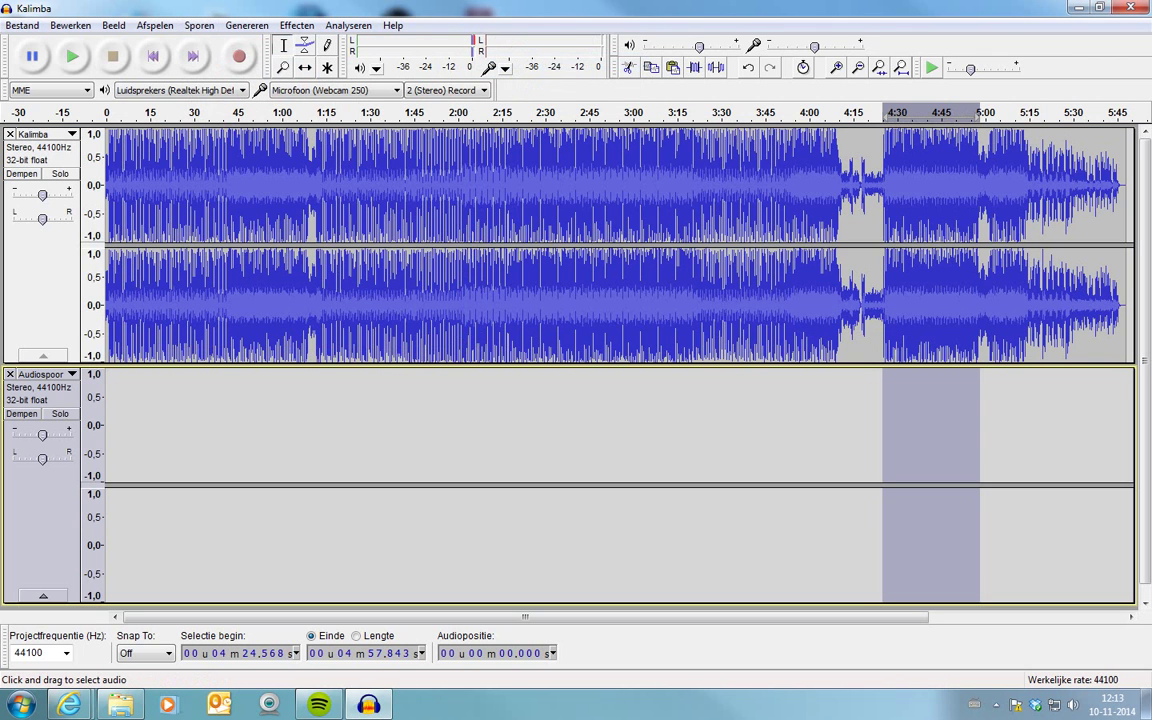
{"action": "left_click", "coordinate": [106, 425]}
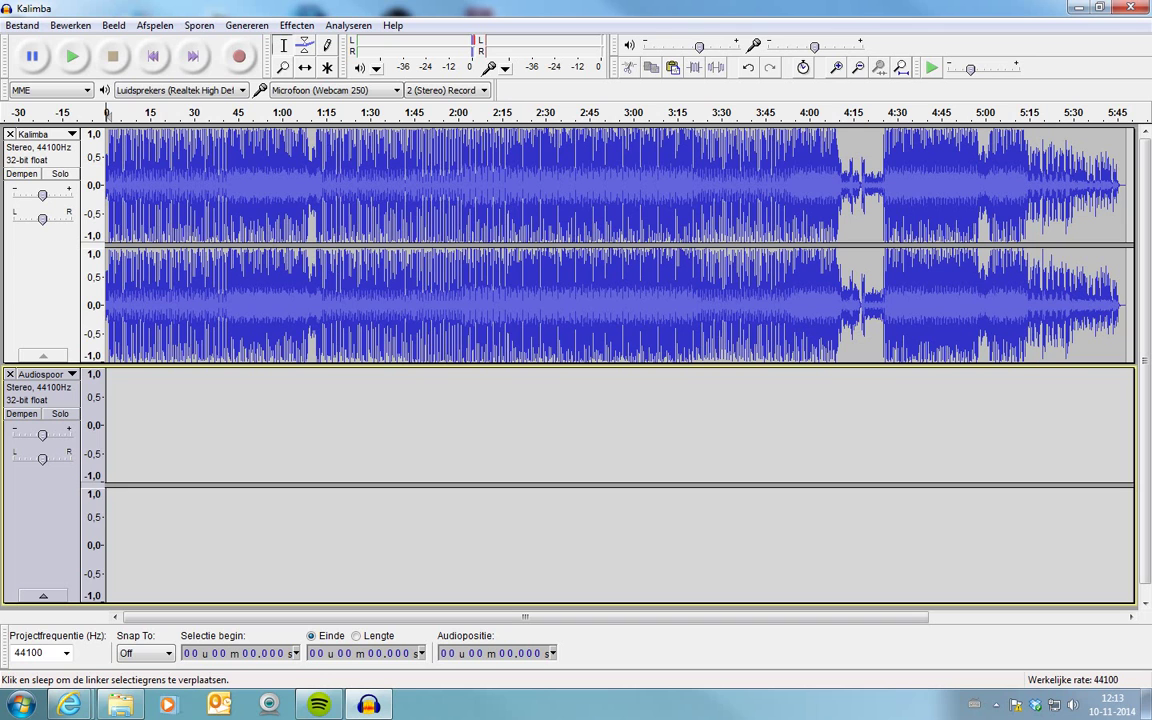
{"action": "key", "text": "ctrl+v"}
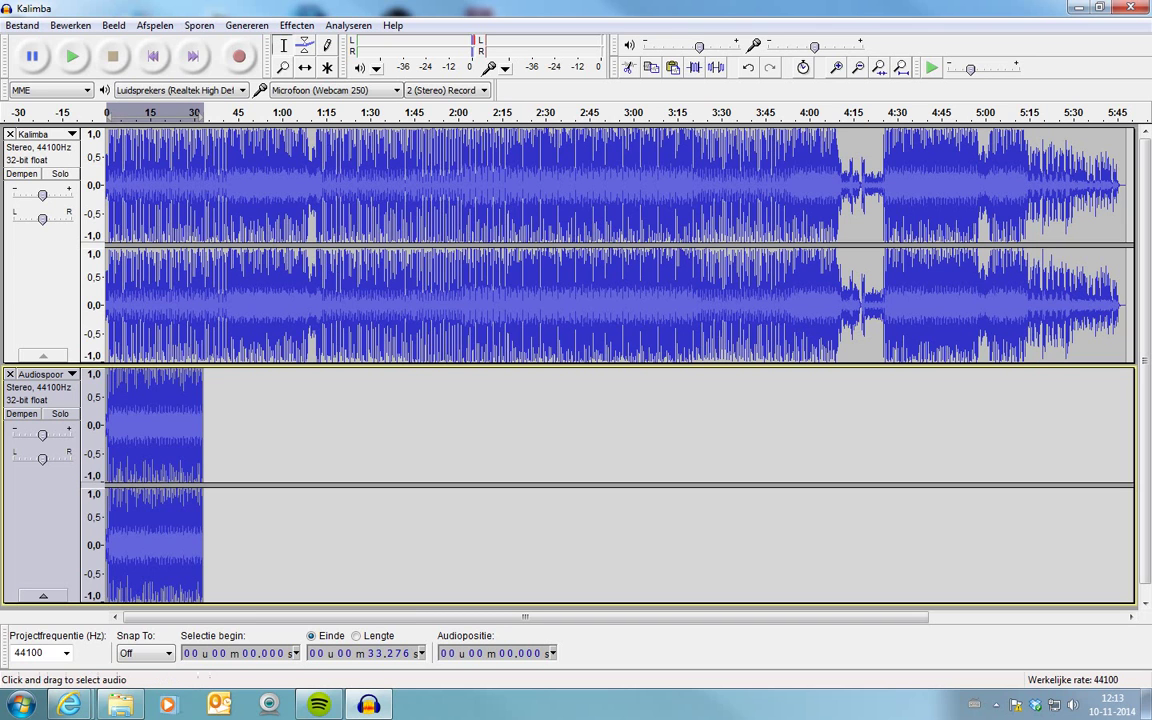
- Append Kalimba's section from about 5:37.4 to 5:45.8 to the end of the new track's clip, and remove the original Kalimba track
{"action": "left_click_drag", "start_coordinate": [1095, 190], "coordinate": [1120, 190]}
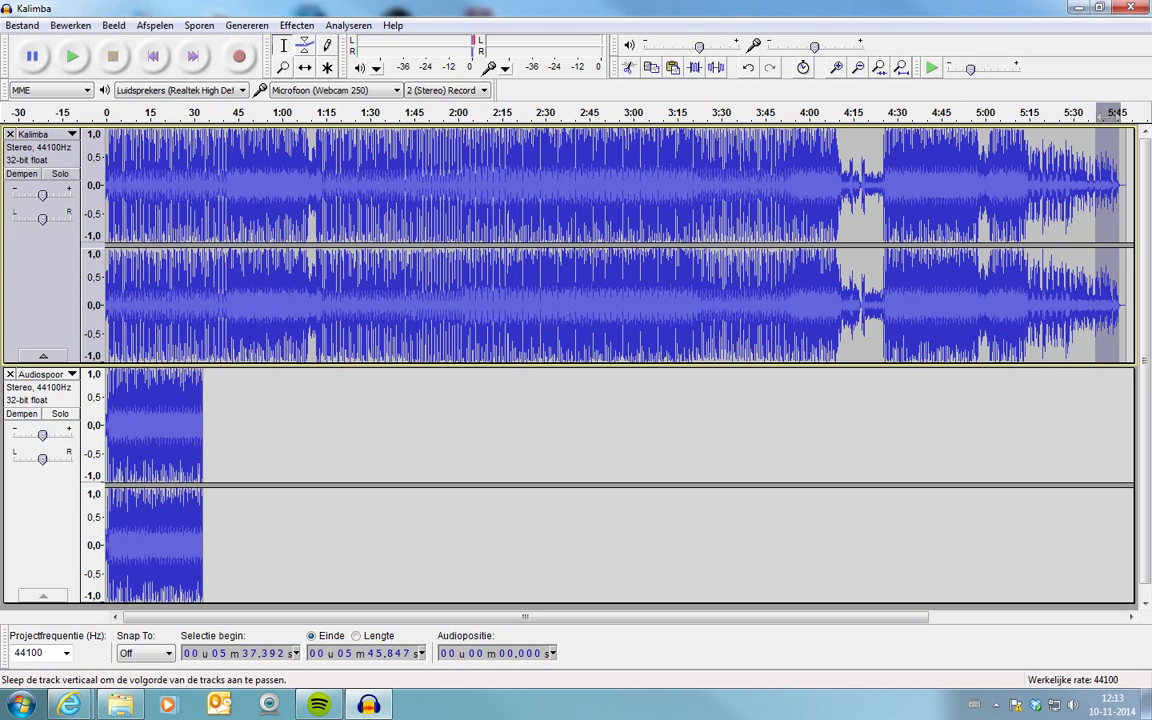
{"action": "left_click", "coordinate": [204, 430]}
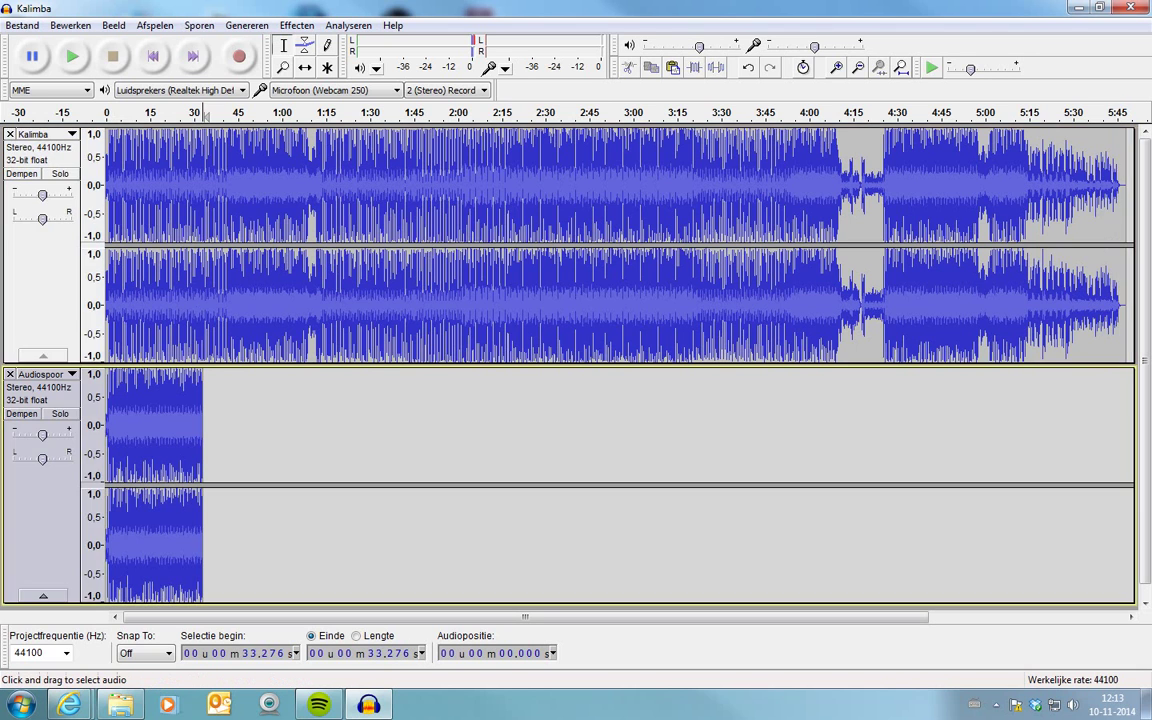
{"action": "key", "text": "ctrl+v"}
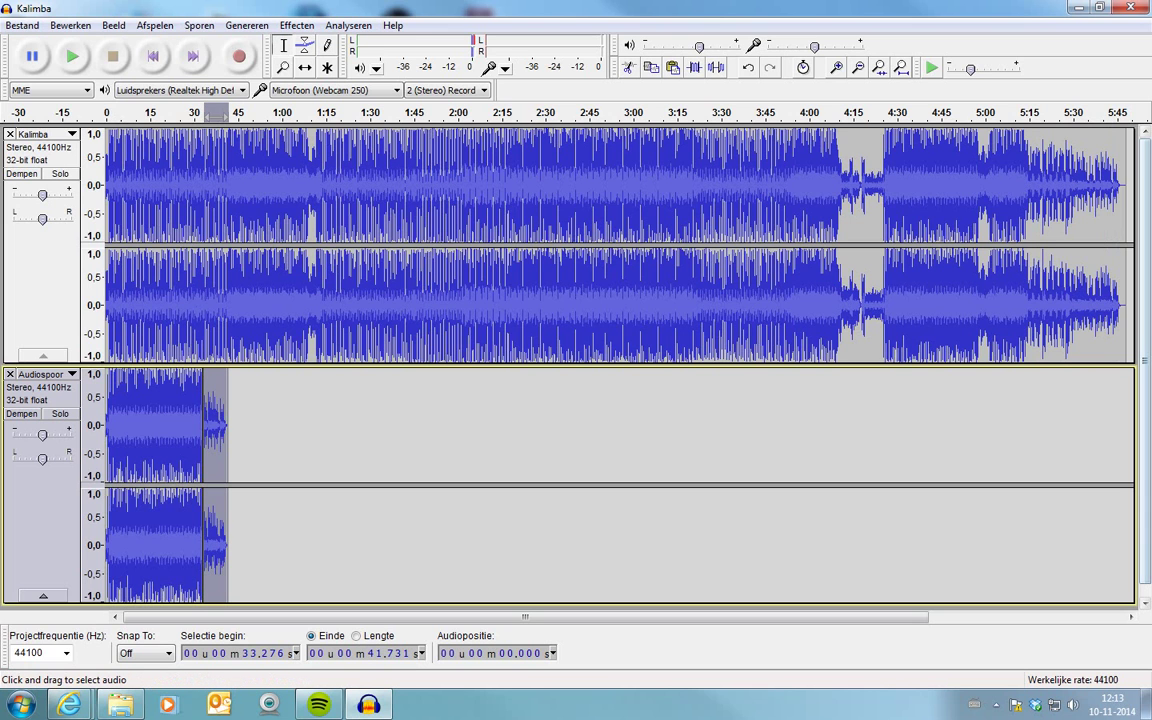
{"action": "left_click", "coordinate": [10, 134]}
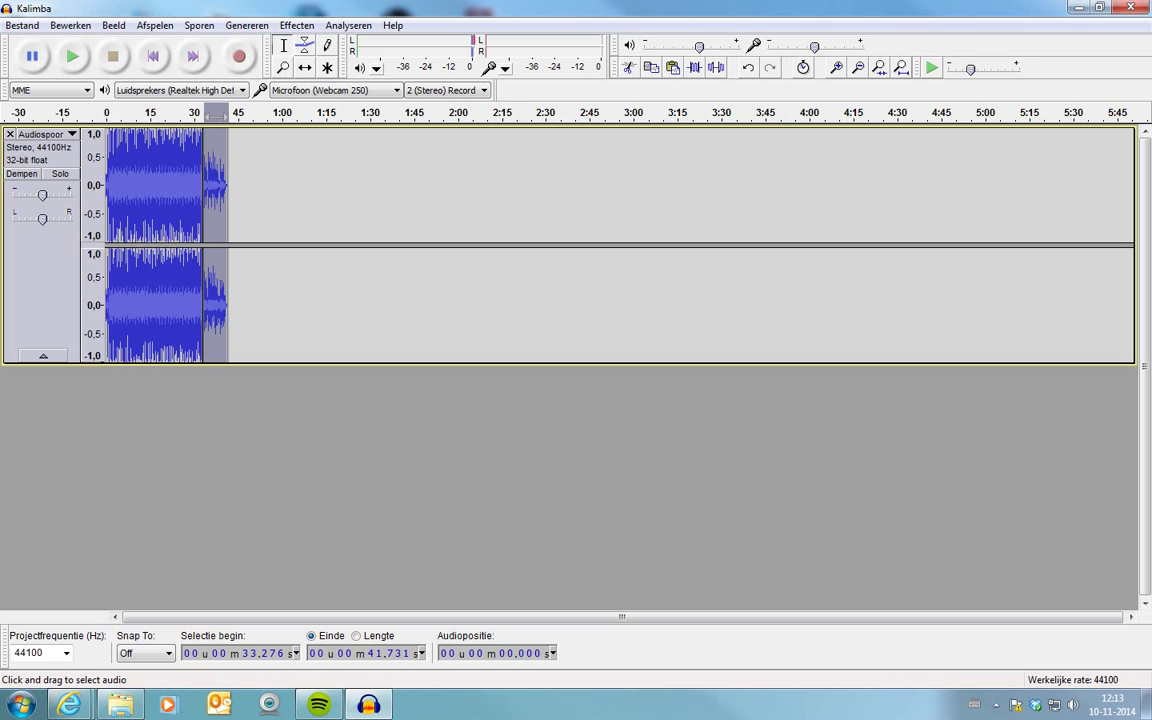
- Import the audio file Maid with the Flaxen Hair as a second track
{"action": "left_click", "coordinate": [22, 25]}
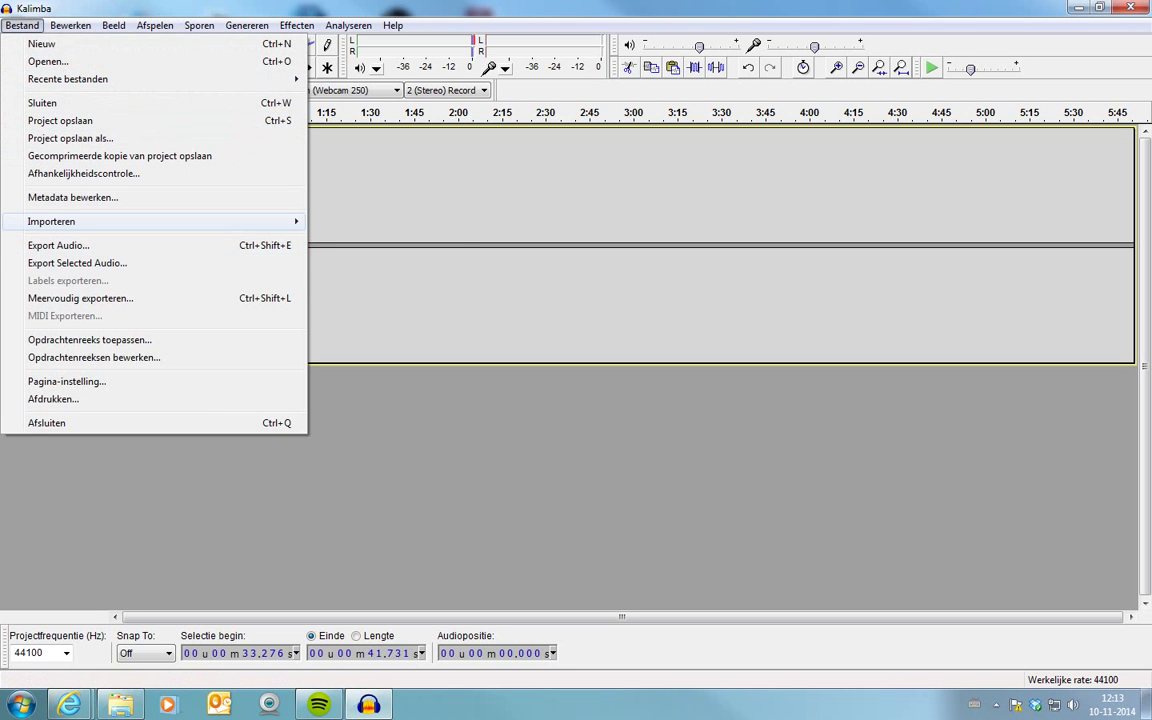
{"action": "mouse_move", "coordinate": [150, 221]}
{"action": "left_click", "coordinate": [347, 221]}
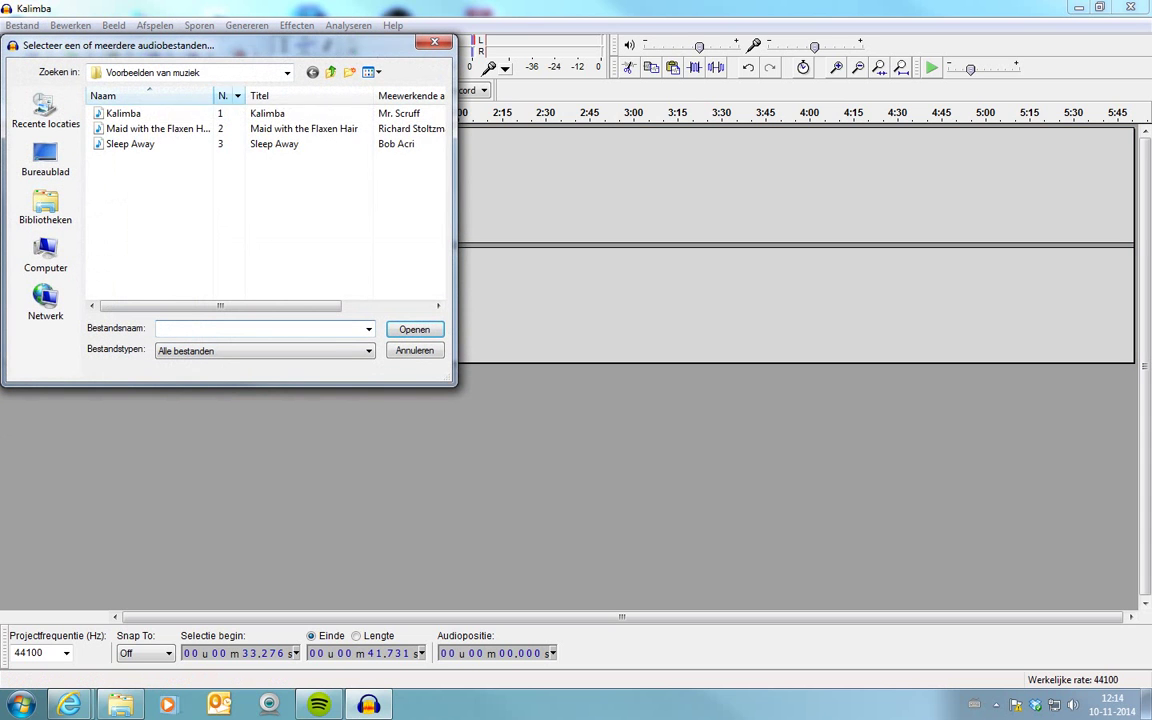
{"action": "double_click", "coordinate": [152, 128]}
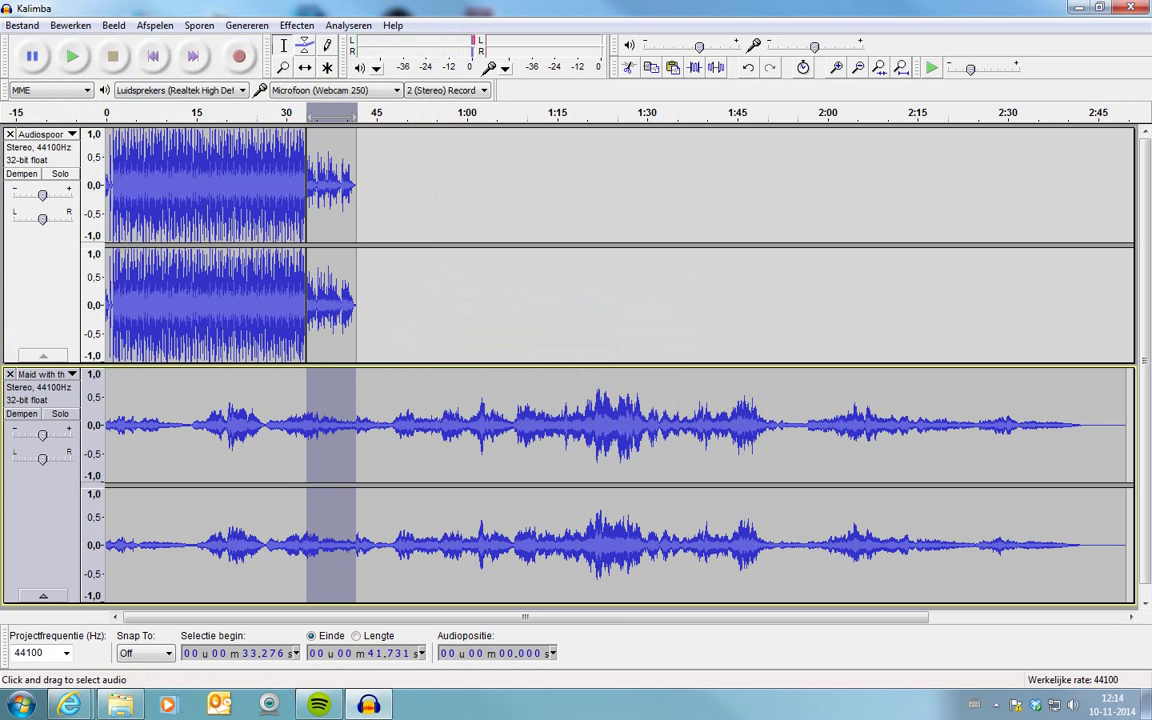
- Listen to Maid with the Flaxen Hair from about 1:08 and stop playback
{"action": "left_click", "coordinate": [516, 420]}
{"action": "key", "text": "space"}
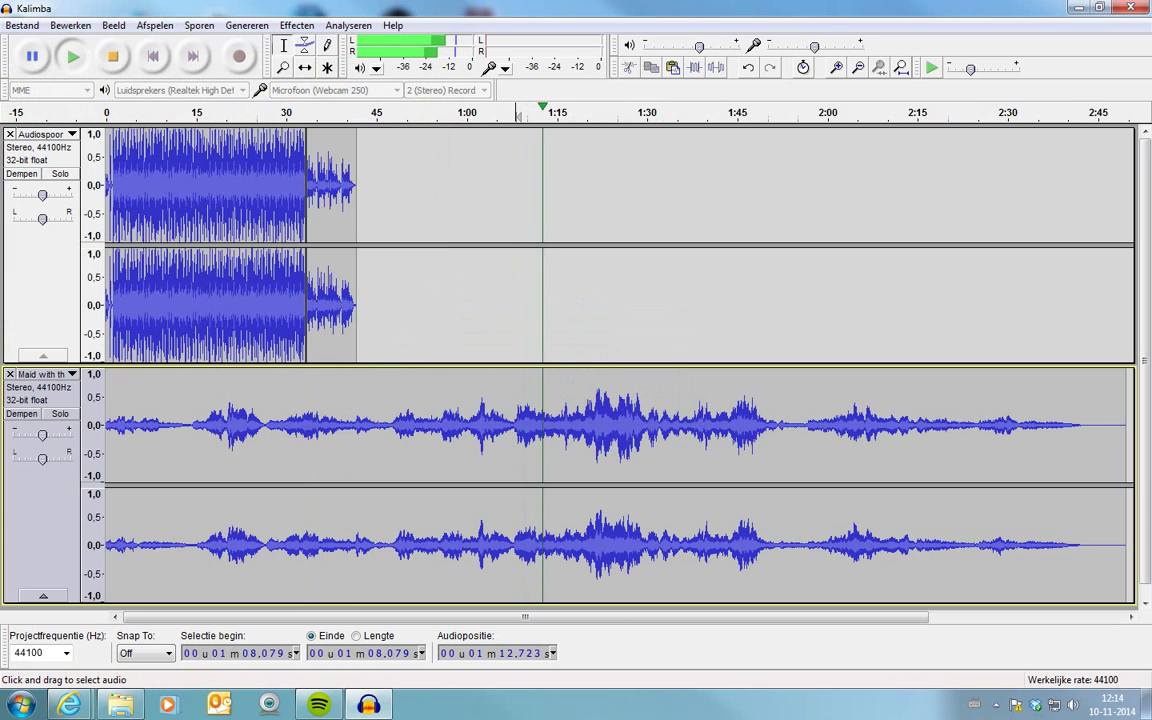
{"action": "key", "text": "space"}
- Copy the Maid with the Flaxen Hair section from about 1:07.5 to 1:19.5 to a new stereo track at about 37.6 seconds
{"action": "left_click_drag", "start_coordinate": [512, 420], "coordinate": [584, 420]}
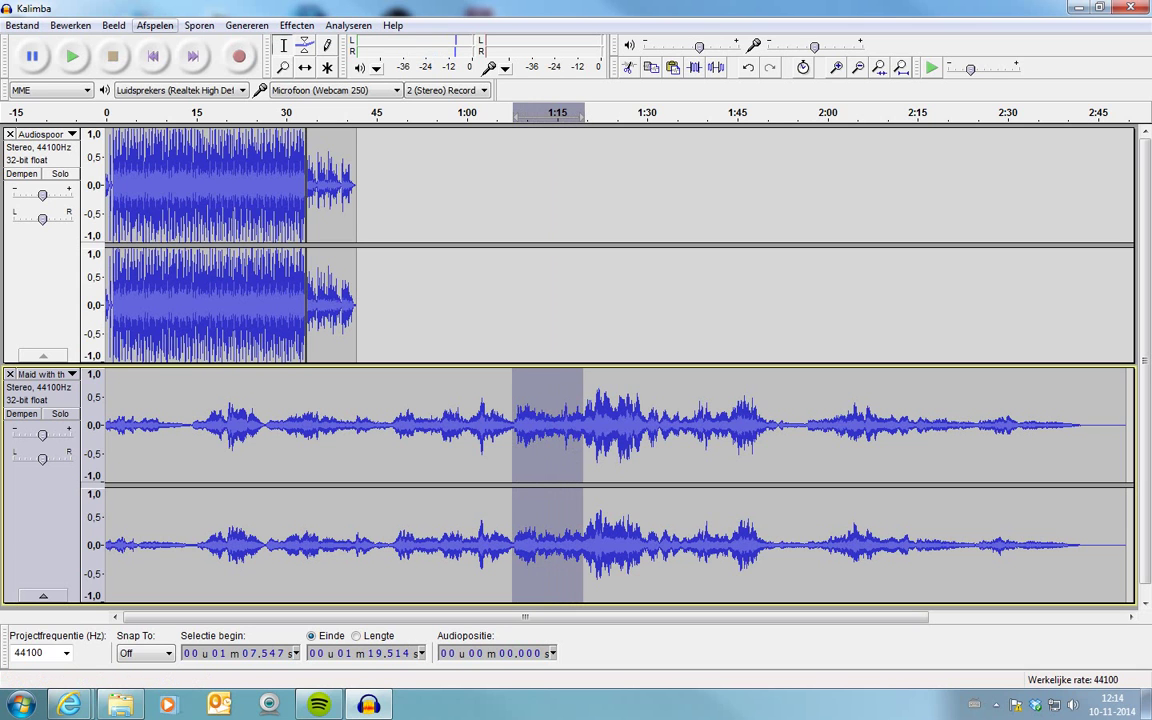
{"action": "left_click", "coordinate": [155, 25]}
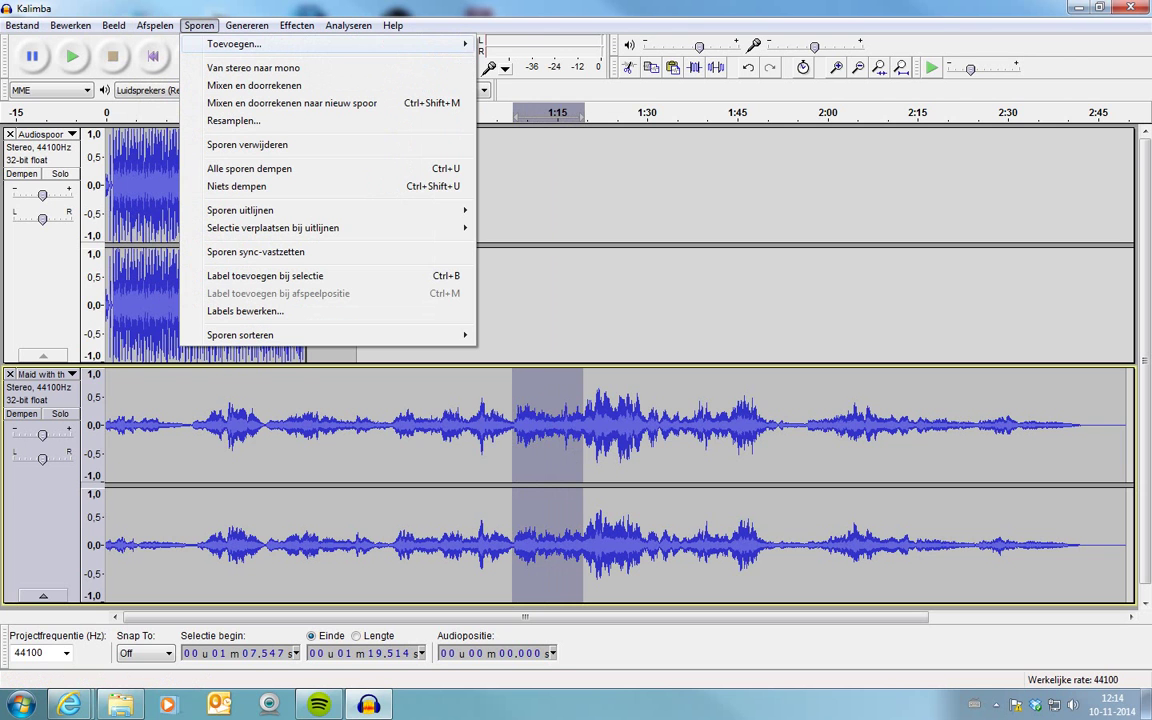
{"action": "mouse_move", "coordinate": [330, 44]}
{"action": "left_click", "coordinate": [525, 61]}
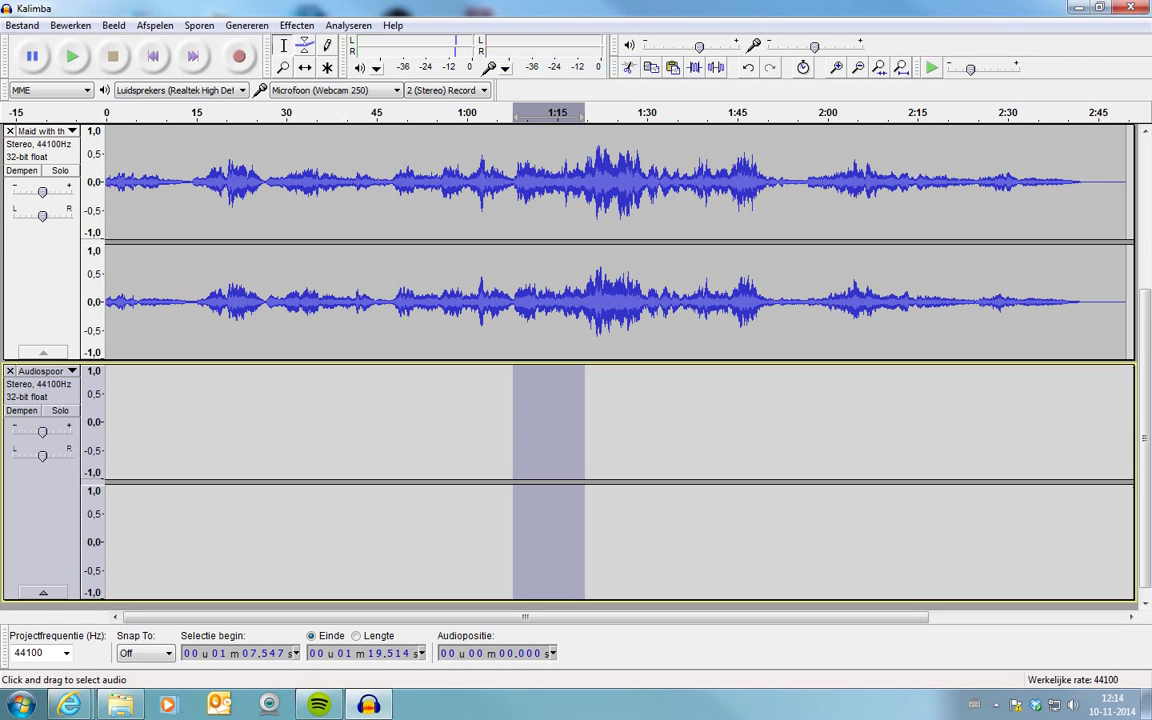
{"action": "scroll", "coordinate": [570, 362], "scroll_direction": "up", "scroll_amount": 3}
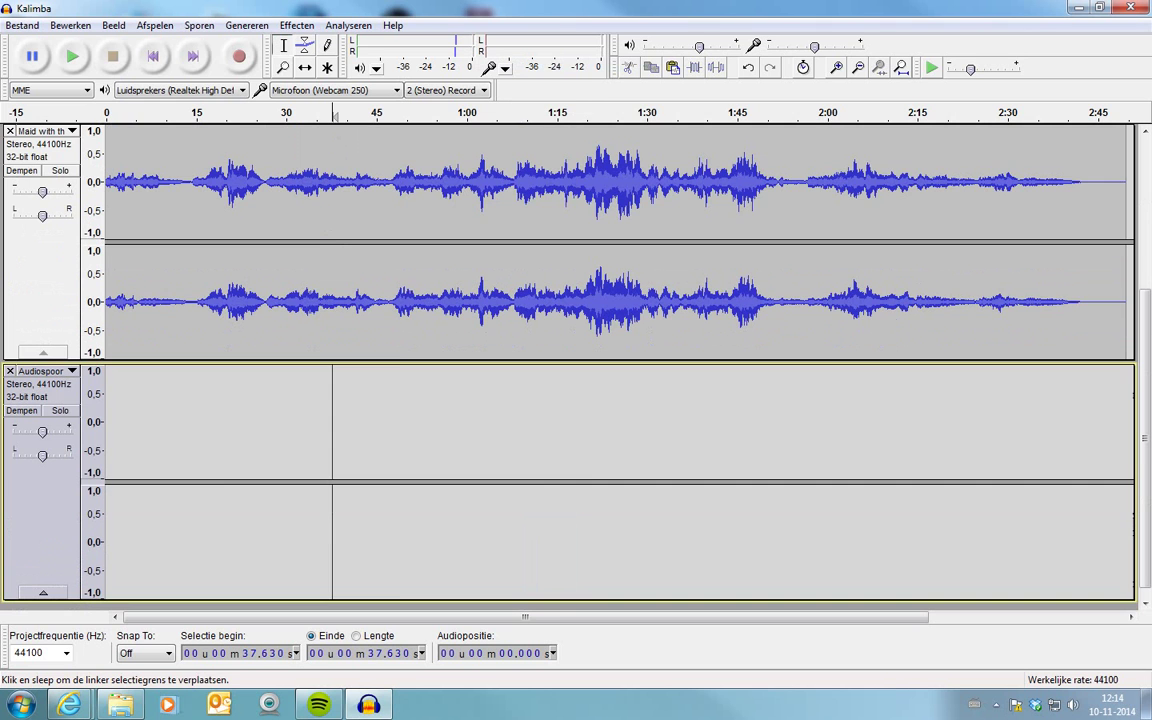
{"action": "key", "text": "ctrl+v"}
- Select the Maid with the Flaxen Hair section from about 14.5 to 26.6 seconds and listen to it
{"action": "scroll", "coordinate": [570, 362], "scroll_direction": "up", "scroll_amount": 2}
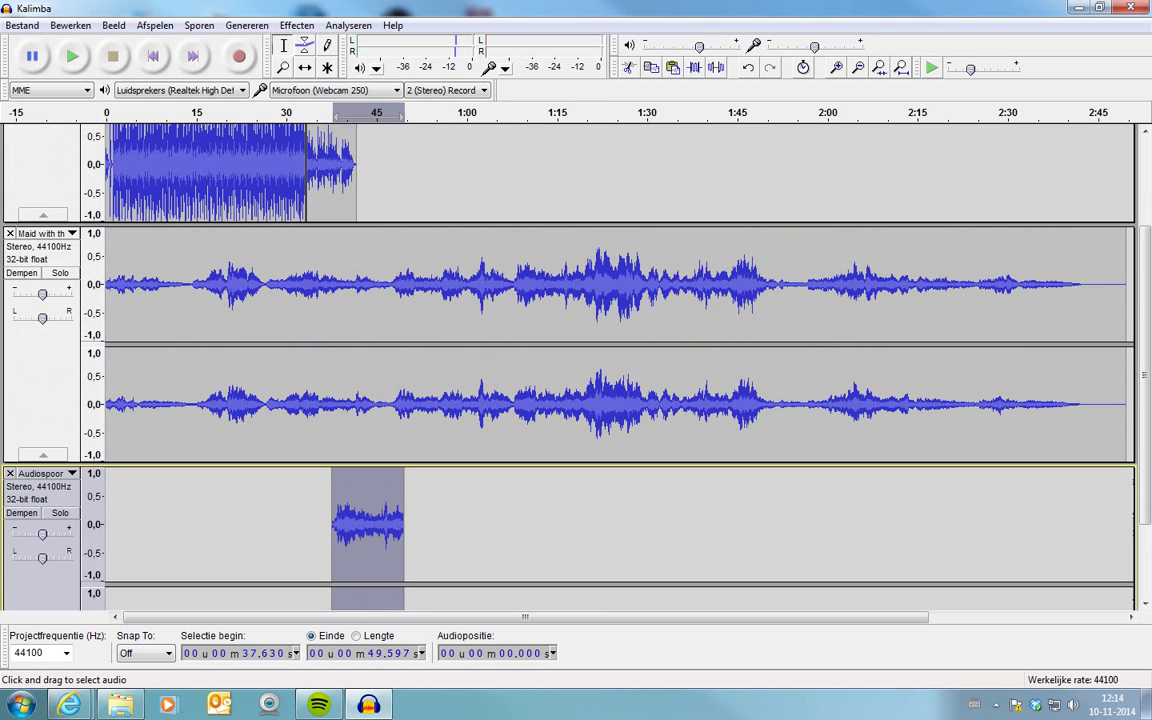
{"action": "left_click_drag", "start_coordinate": [194, 300], "coordinate": [265, 300]}
{"action": "key", "text": "space"}
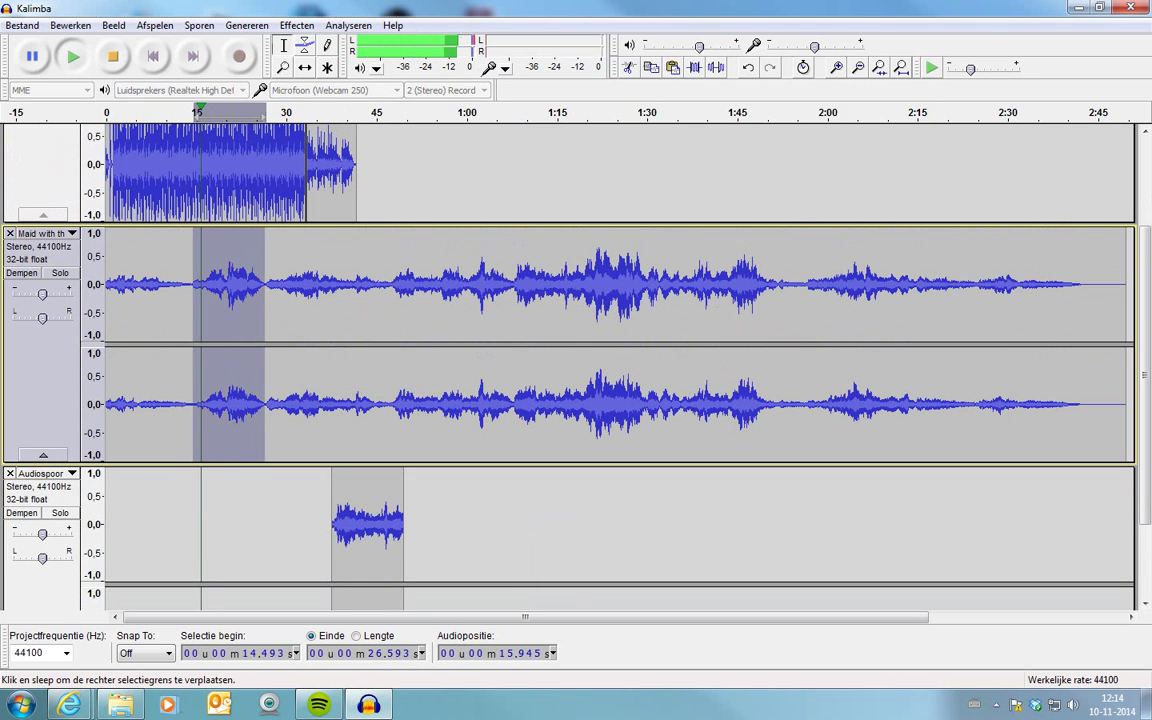
{"action": "key", "text": "space"}
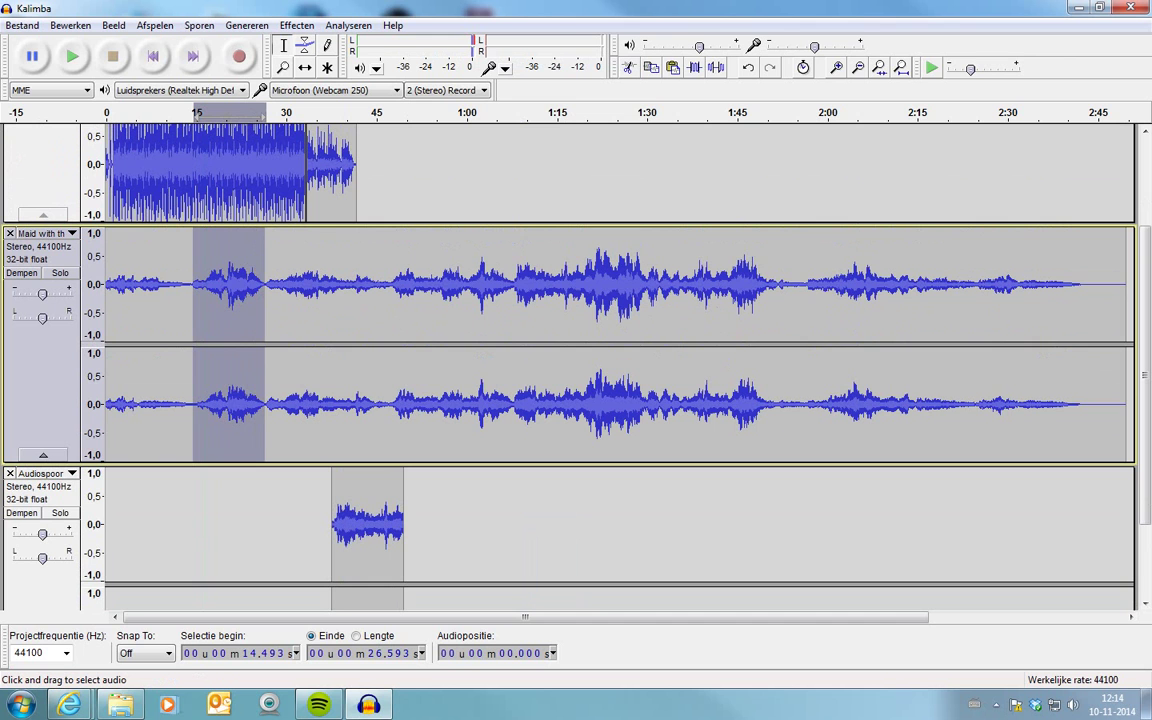
- Paste the copied section at about 49.6 seconds on the new stereo track and remove the original Maid with the Flaxen Hair track
{"action": "left_click", "coordinate": [404, 520]}
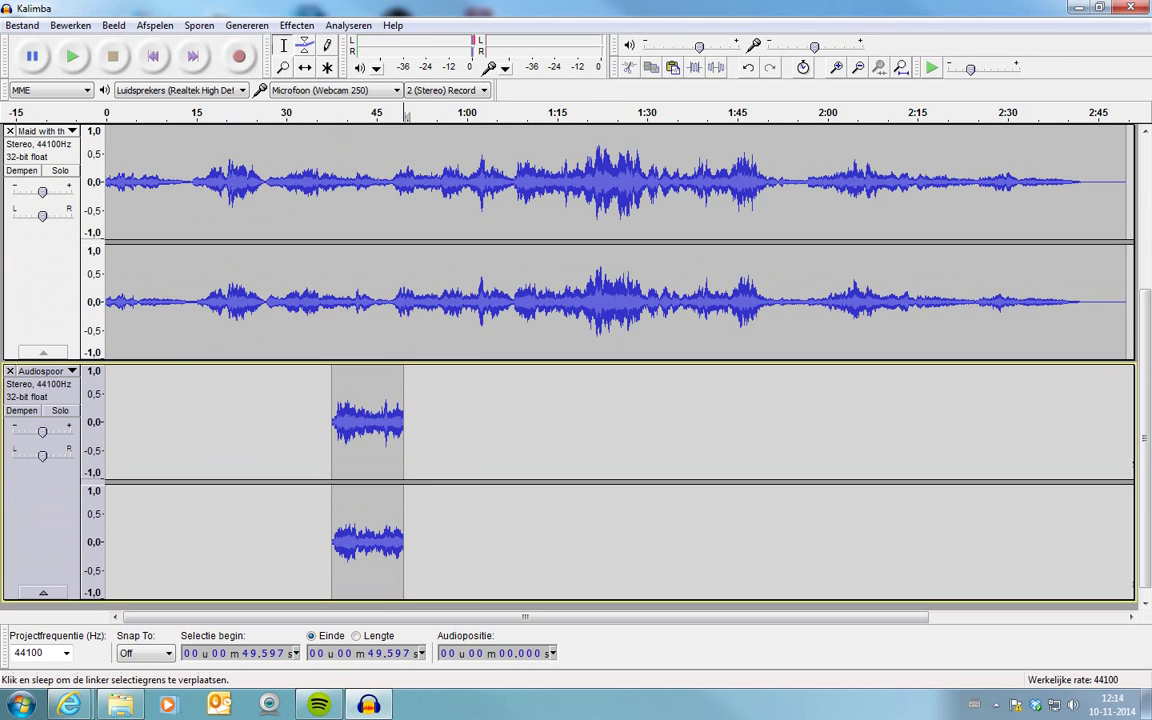
{"action": "key", "text": "ctrl+v"}
{"action": "scroll", "coordinate": [576, 360], "scroll_direction": "up", "scroll_amount": 3}
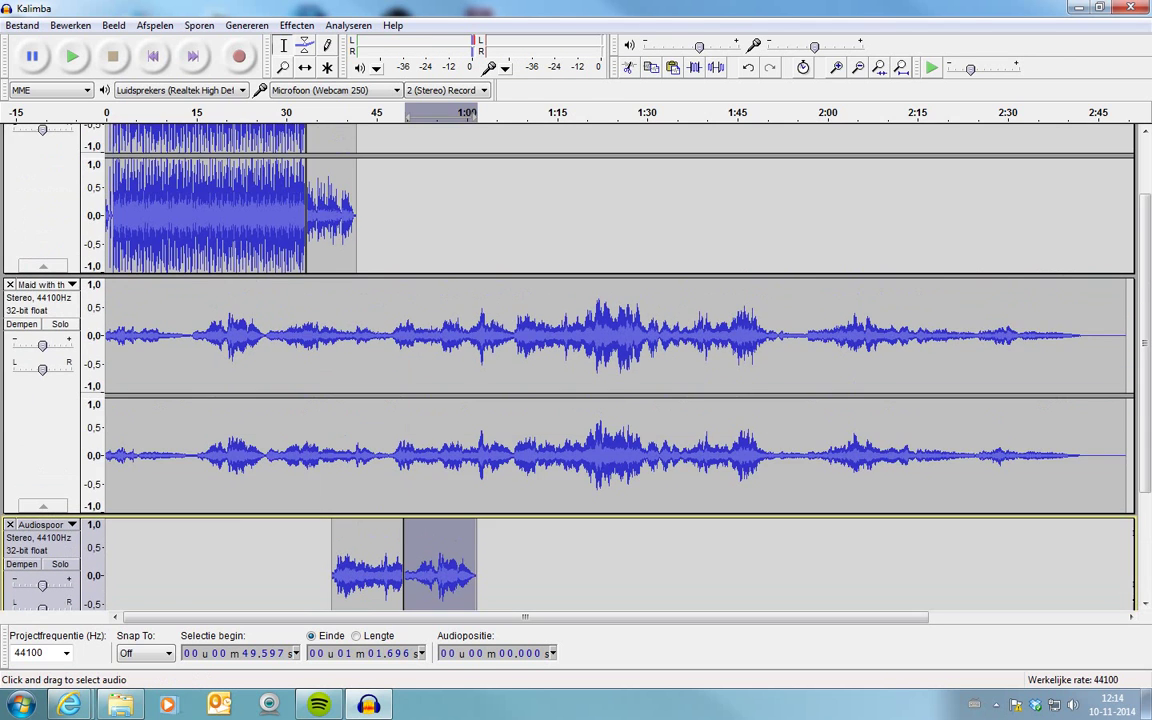
{"action": "left_click", "coordinate": [10, 284]}
{"action": "scroll", "coordinate": [576, 364], "scroll_direction": "up", "scroll_amount": 1}
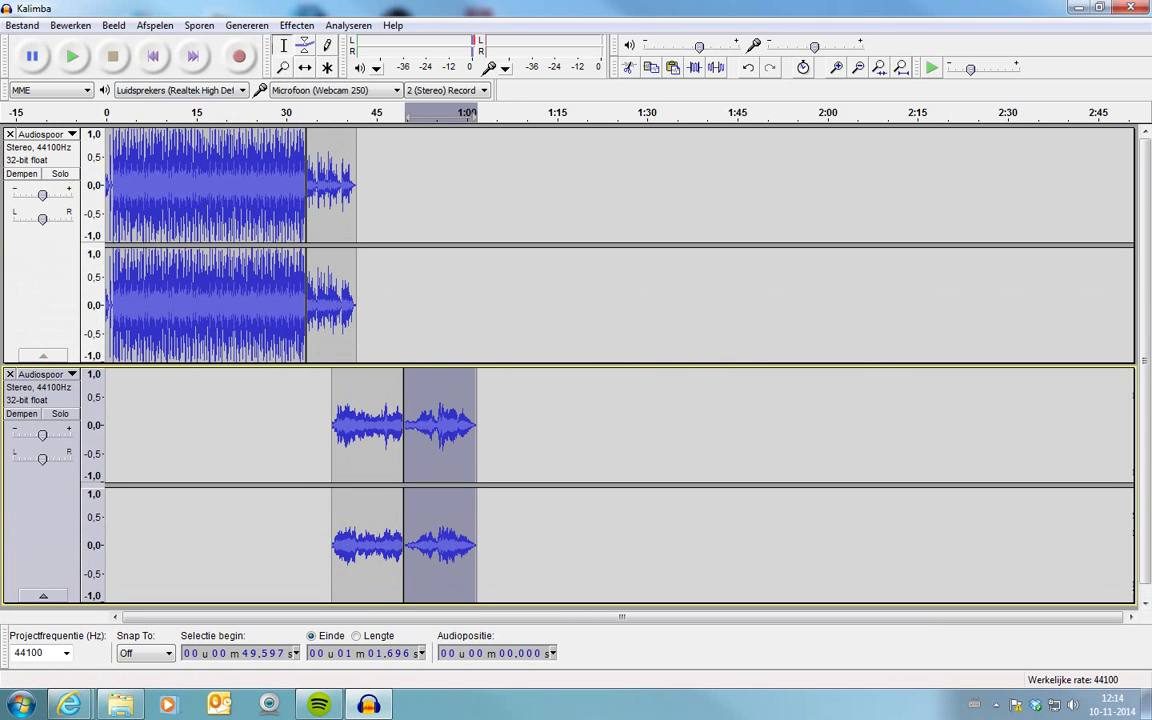
- Listen to the combined tracks from about 31 seconds and stop playback
{"action": "left_click", "coordinate": [293, 114]}
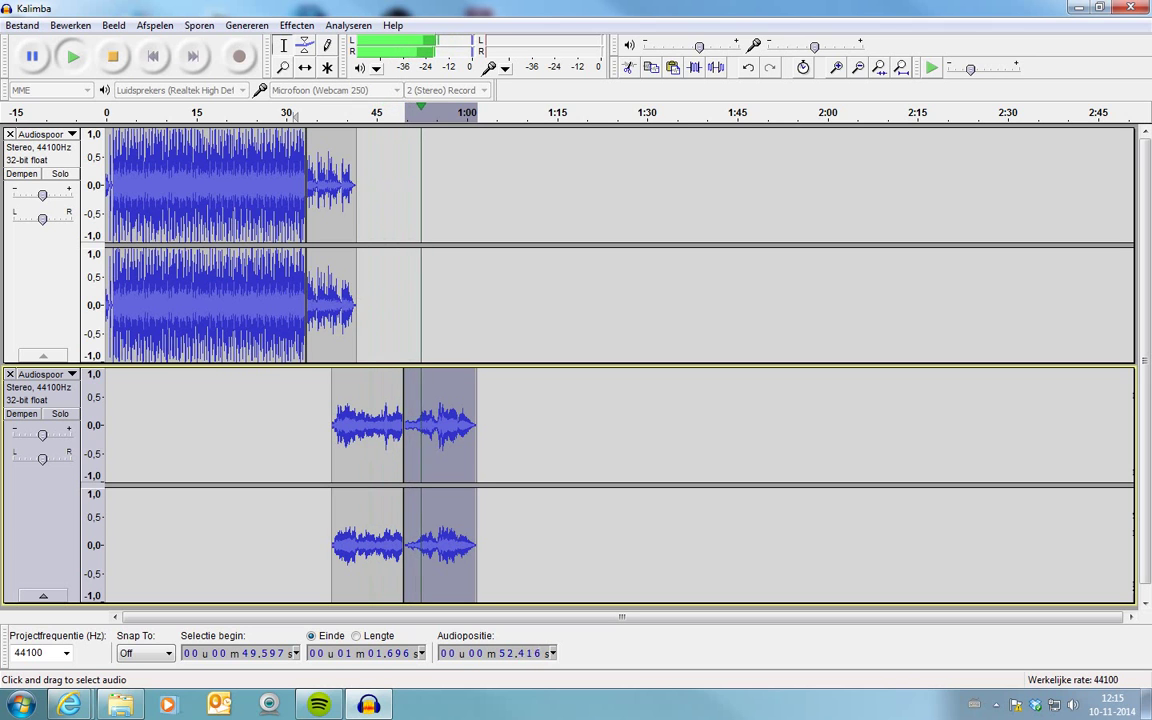
{"action": "key", "text": "space"}
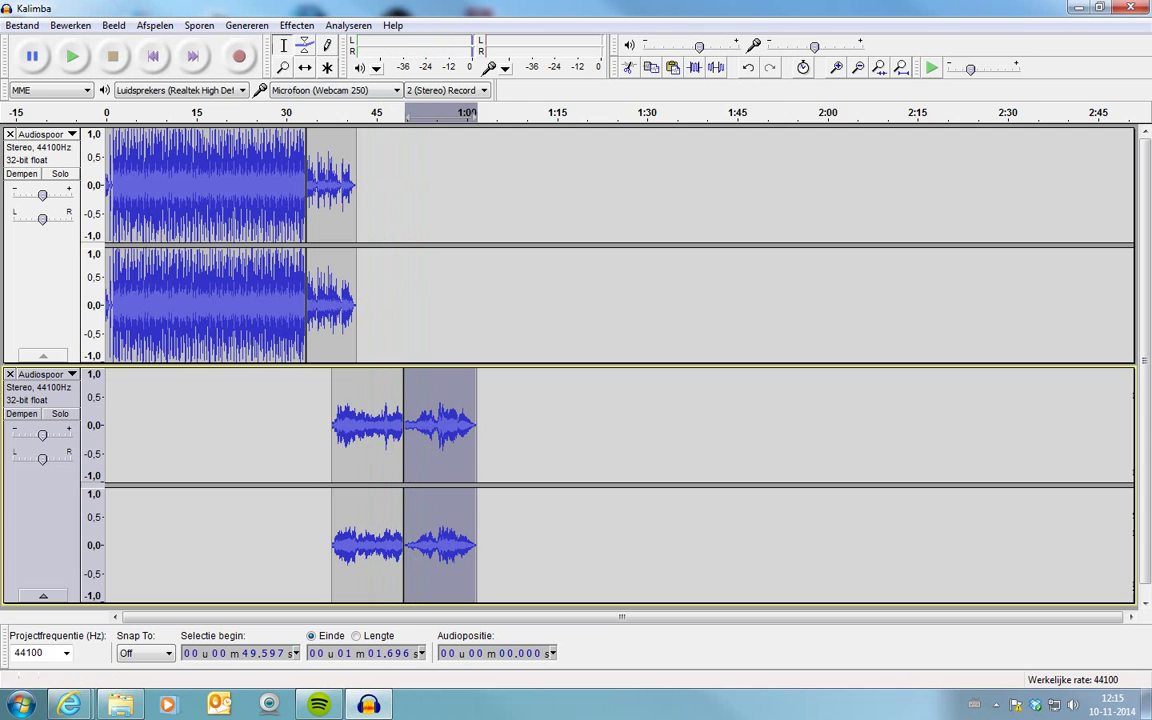
- Time-shift the clips to alternate between tracks: Maid at 0 and about 44 seconds, Kalimba at about 11 and 56 seconds
{"action": "left_click", "coordinate": [305, 67]}
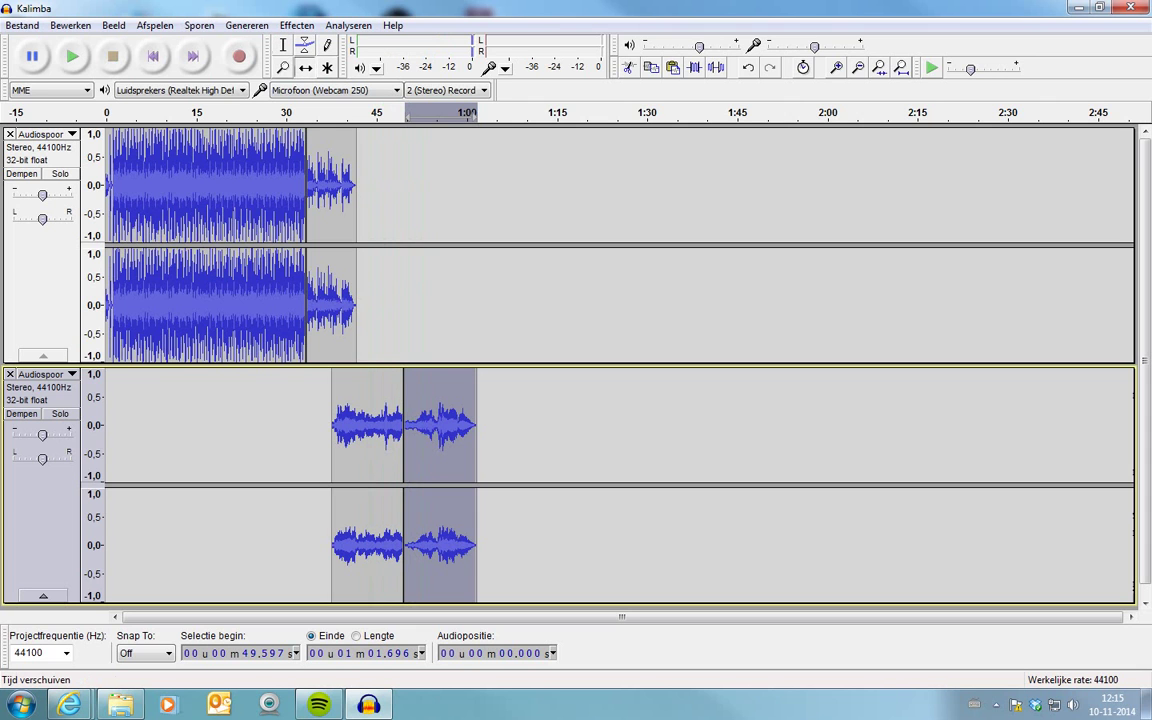
{"action": "left_click_drag", "start_coordinate": [330, 185], "coordinate": [408, 185]}
{"action": "left_click_drag", "start_coordinate": [200, 185], "coordinate": [257, 185]}
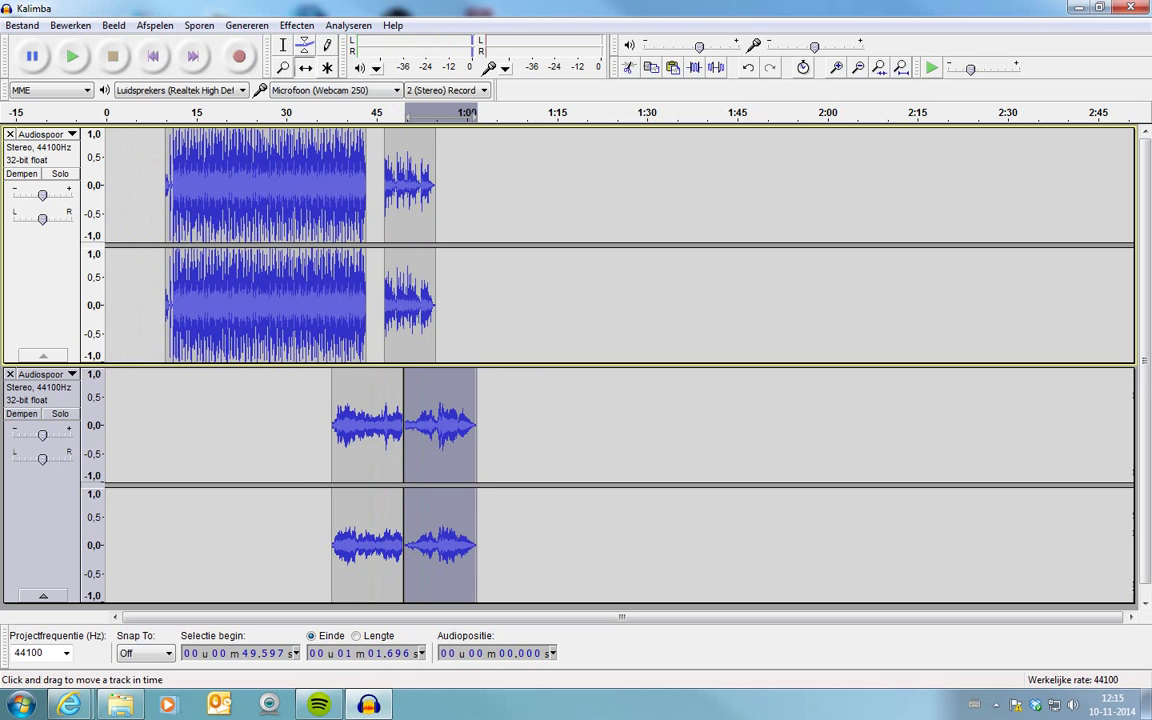
{"action": "left_click_drag", "start_coordinate": [440, 425], "coordinate": [142, 425]}
{"action": "left_click_drag", "start_coordinate": [265, 185], "coordinate": [271, 185]}
{"action": "left_click_drag", "start_coordinate": [367, 425], "coordinate": [404, 425]}
{"action": "left_click_drag", "start_coordinate": [409, 185], "coordinate": [464, 185]}
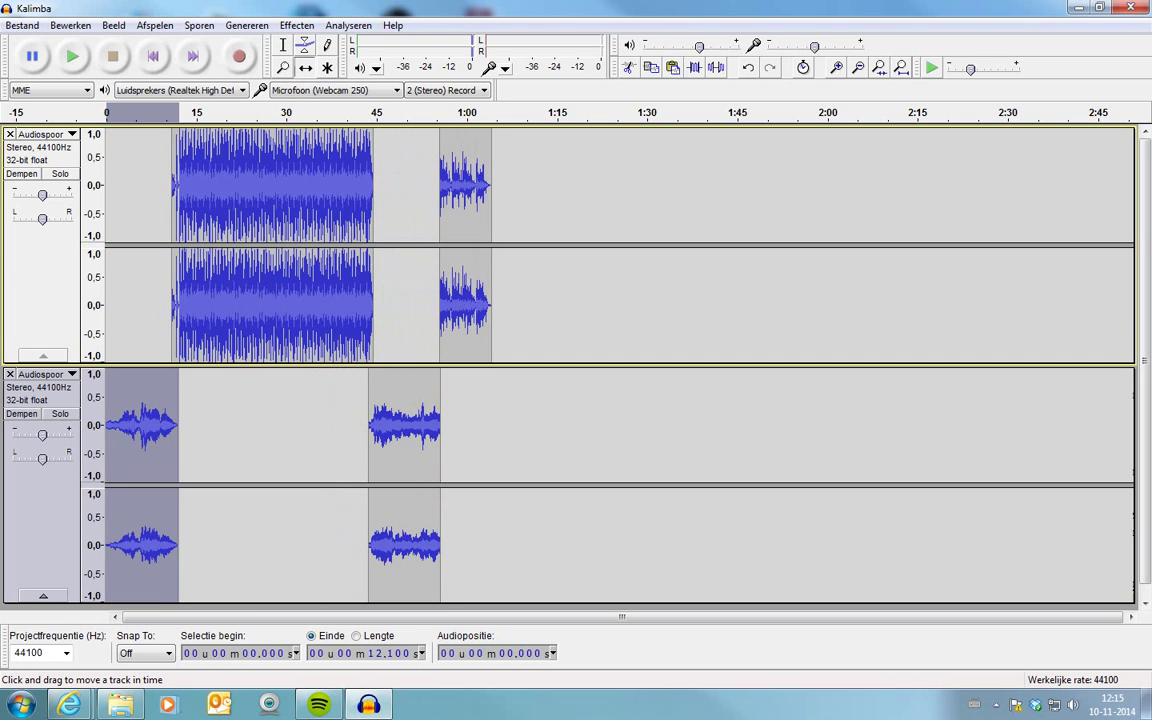
- Listen to the rearranged mix from the start, skip to about 41 seconds, and stop playback
{"action": "key", "text": "space"}
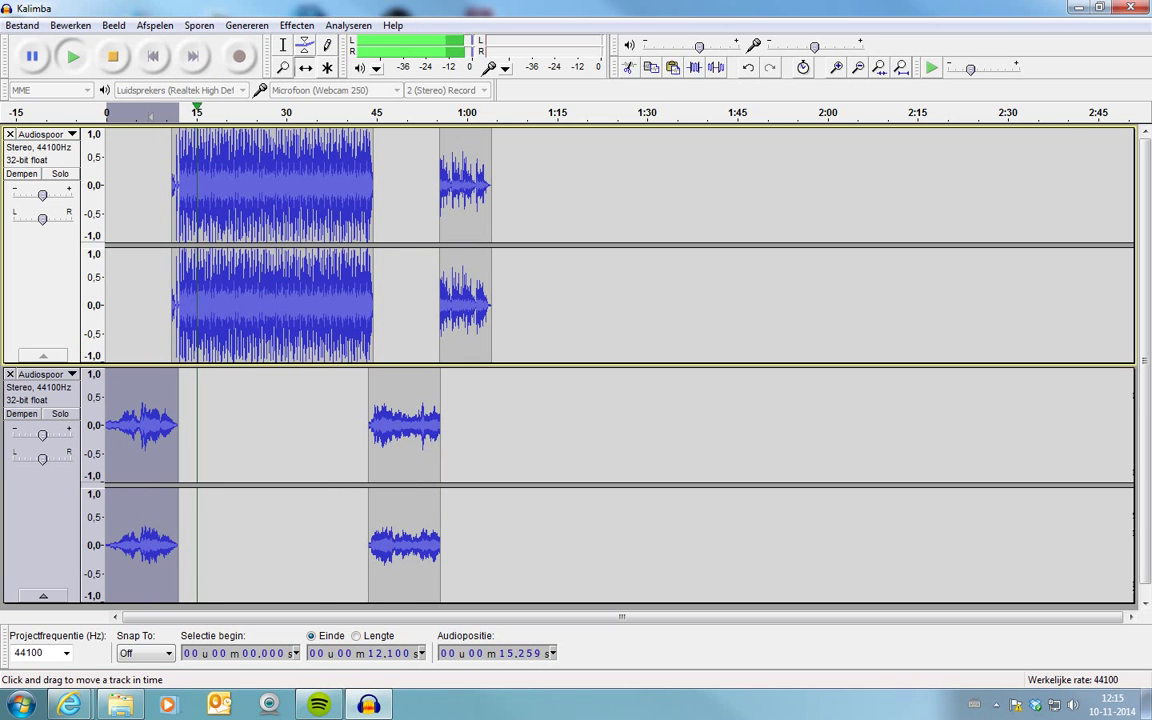
{"action": "left_click", "coordinate": [353, 112]}
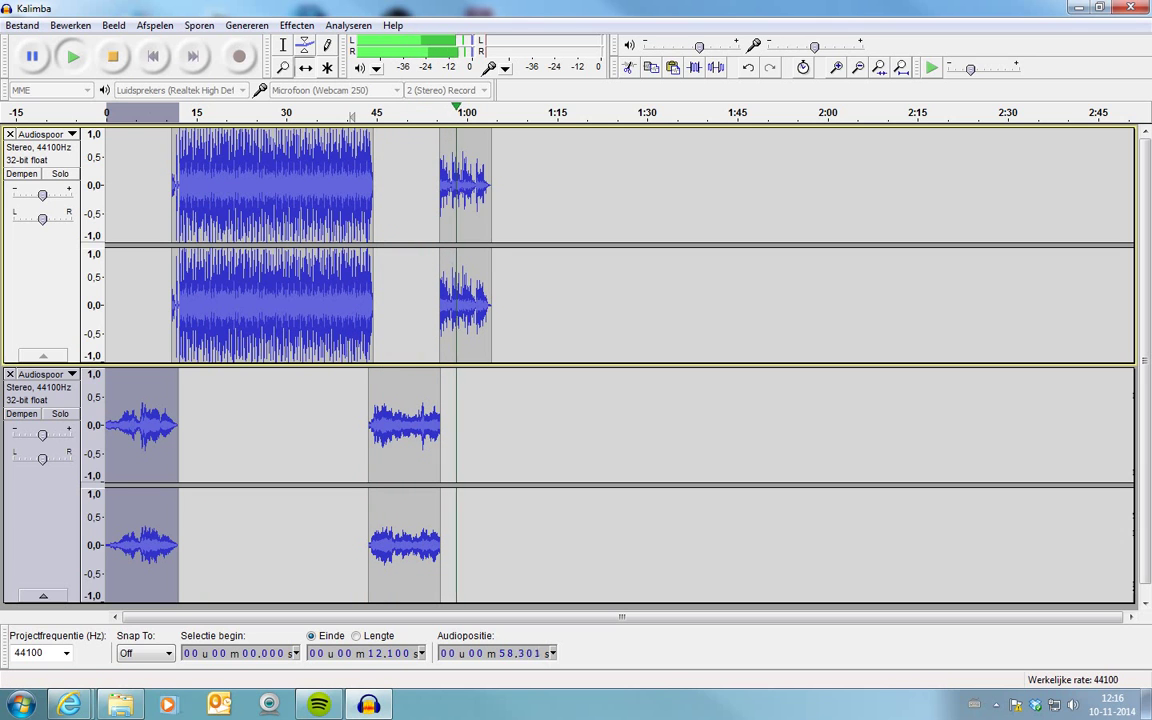
{"action": "key", "text": "space"}
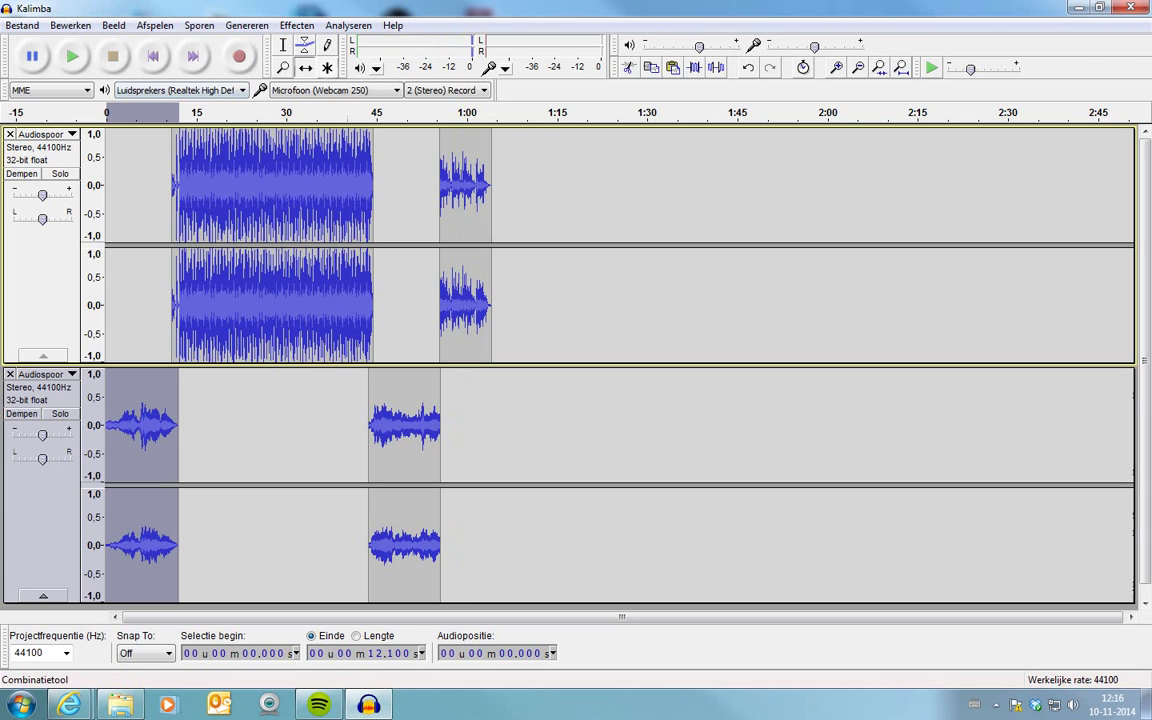
- Preview and apply an Echo with a 1-second delay and decay factor 0,5 to the last Kalimba clip
{"action": "left_click", "coordinate": [283, 45]}
{"action": "left_click_drag", "start_coordinate": [440, 185], "coordinate": [492, 190]}
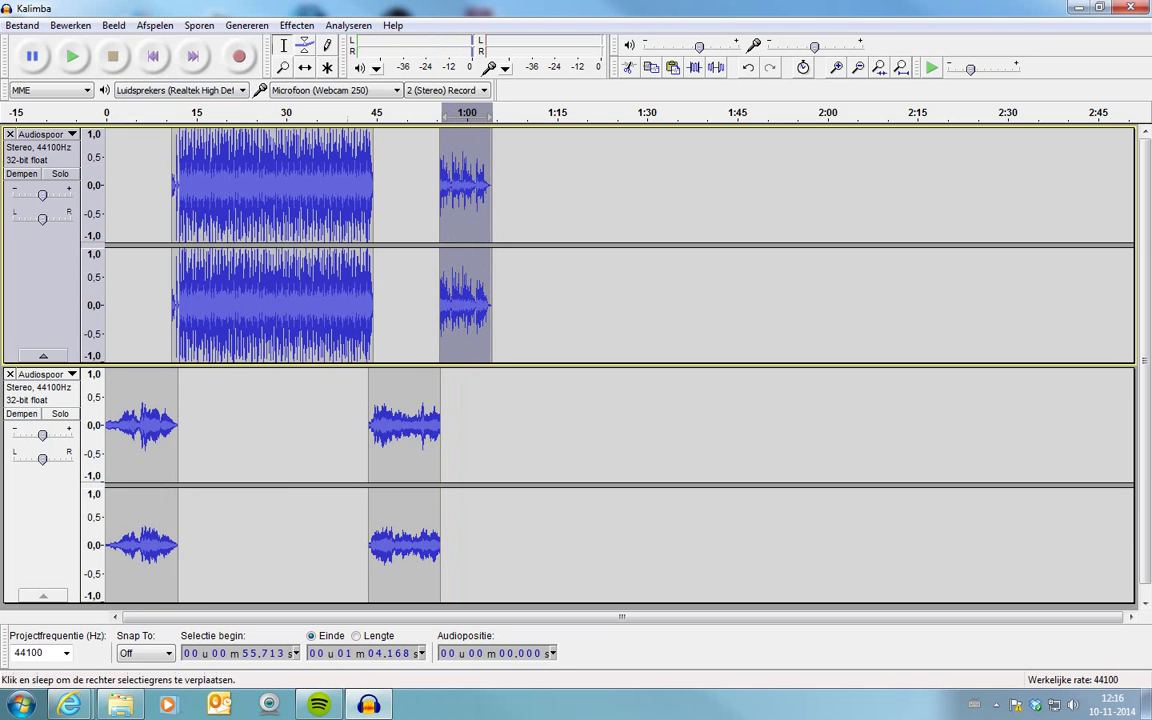
{"action": "left_click", "coordinate": [296, 25]}
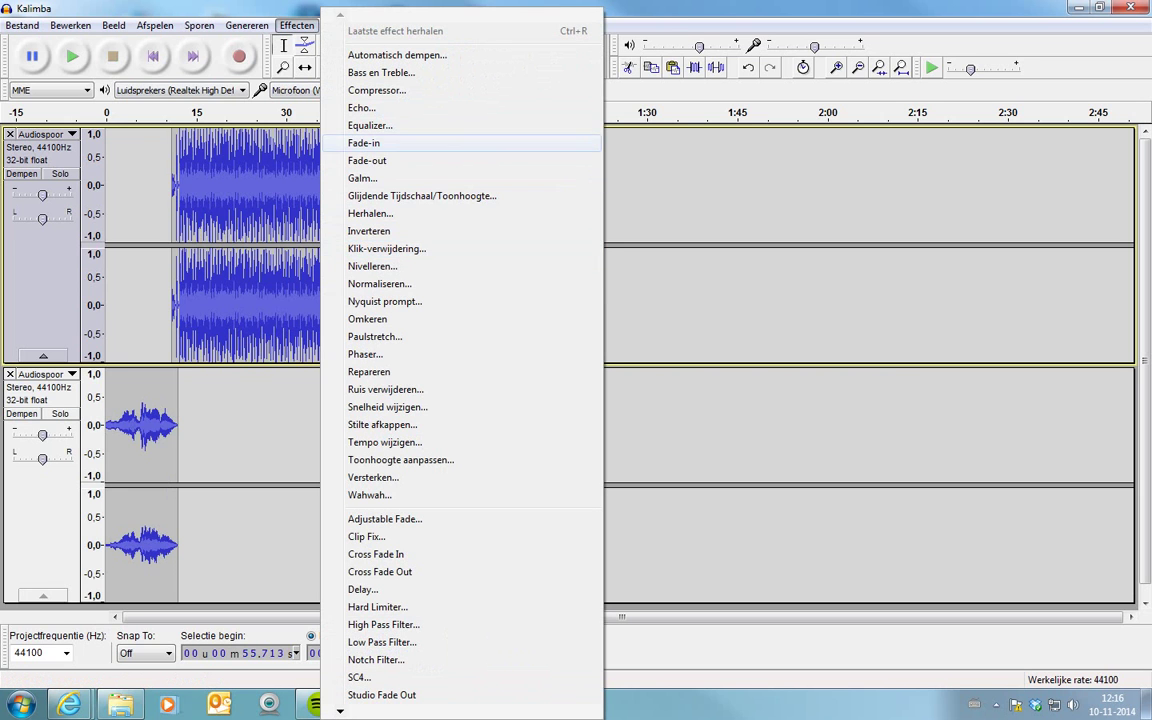
{"action": "left_click", "coordinate": [361, 107]}
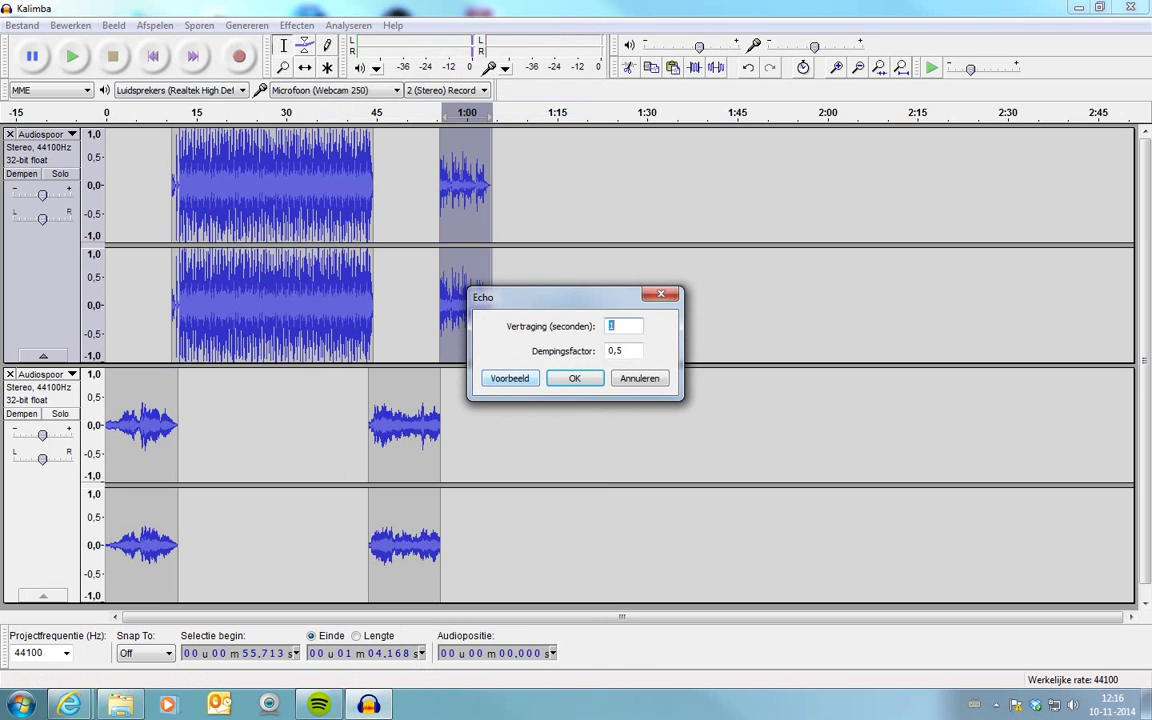
{"action": "left_click", "coordinate": [509, 378]}
{"action": "left_click", "coordinate": [509, 378]}
{"action": "left_click", "coordinate": [576, 378]}
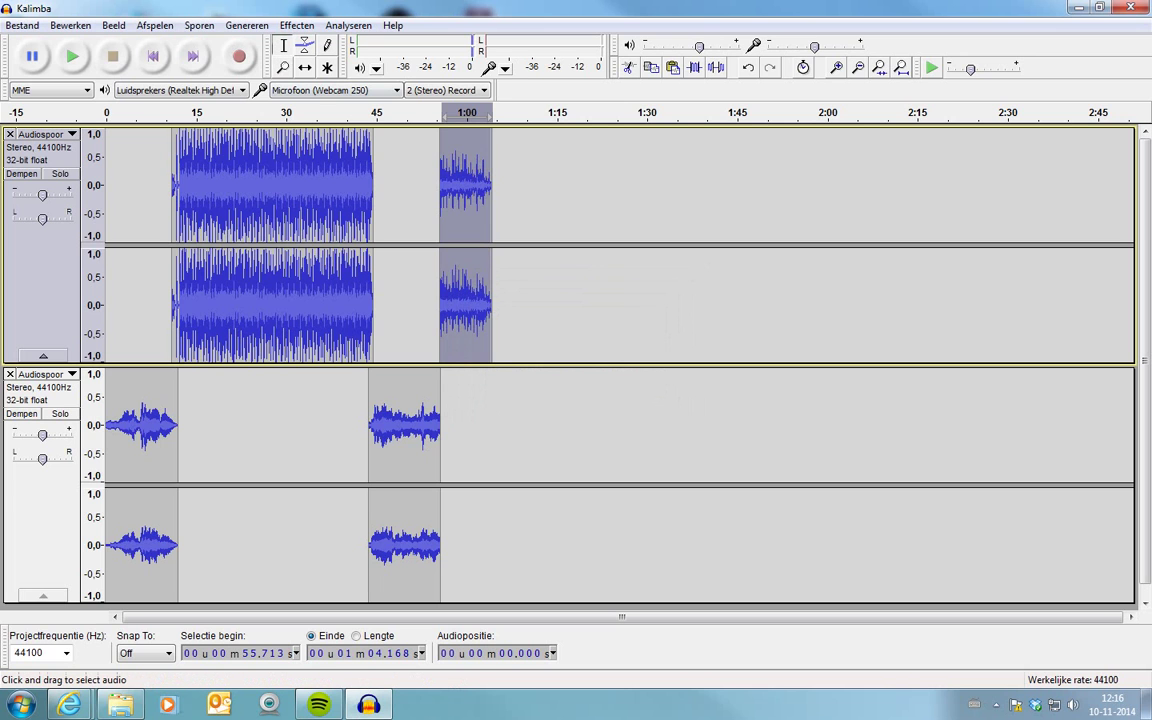
- Delete the Kalimba audio from about 30 to 44.4 seconds and shift the second Maid clip to start at about 29 seconds
{"action": "left_click_drag", "start_coordinate": [373, 185], "coordinate": [287, 185]}
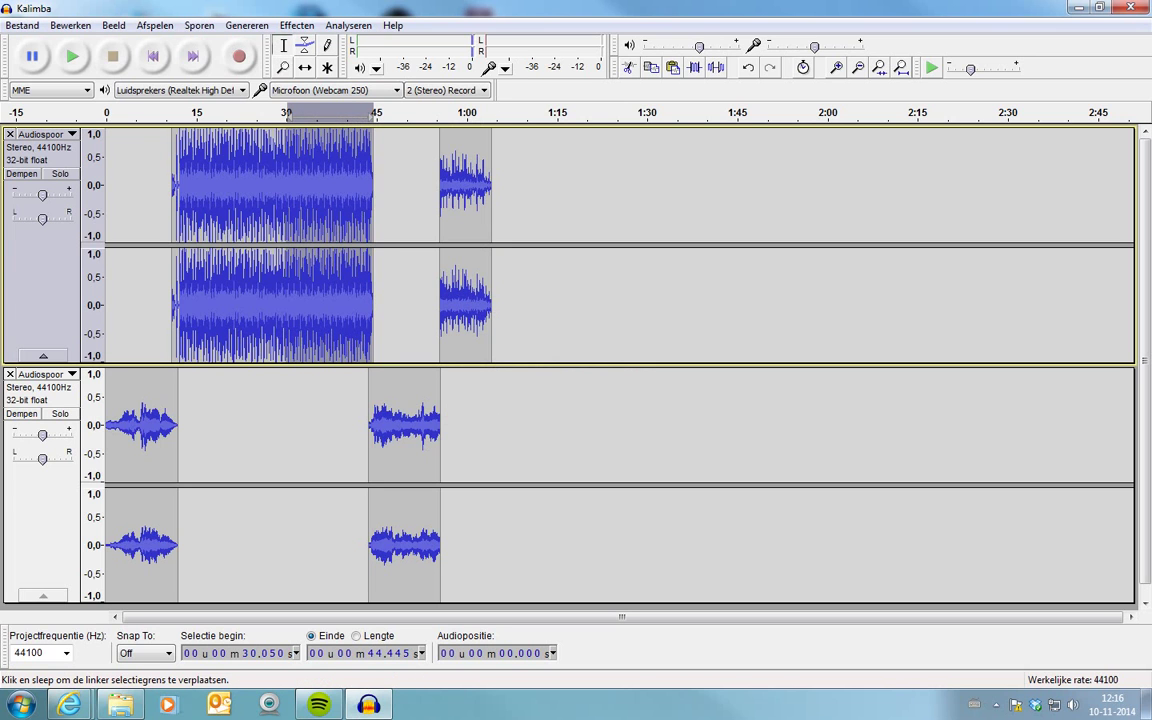
{"action": "key", "text": "Delete"}
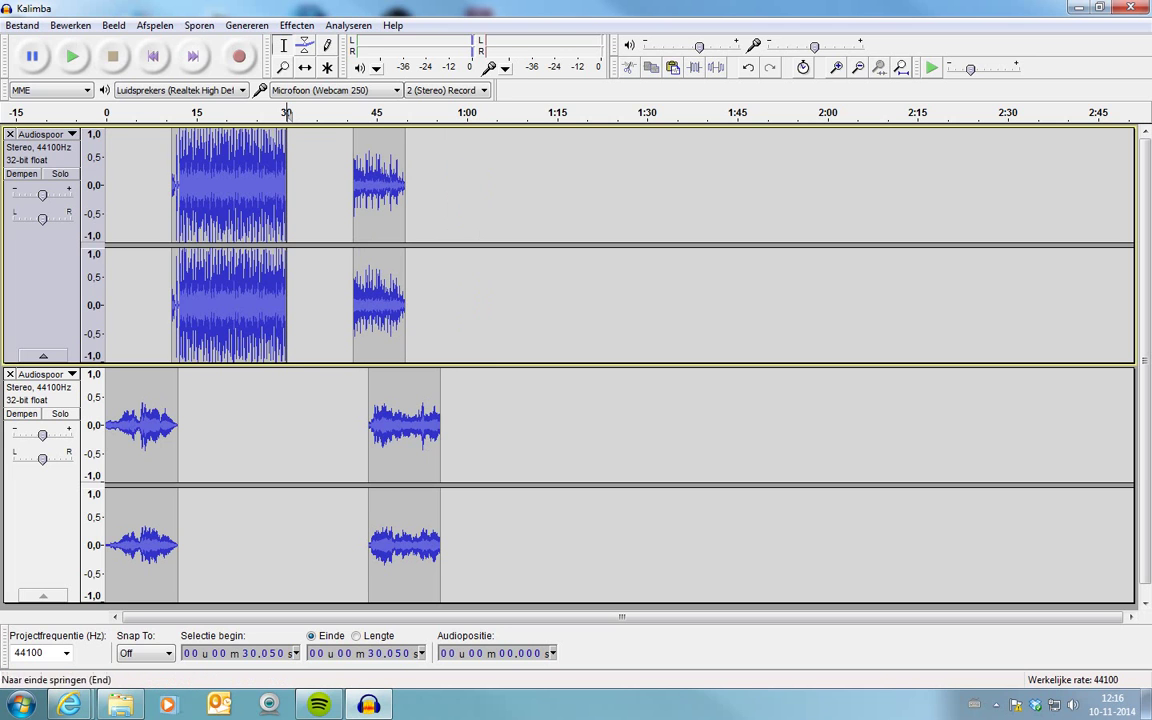
{"action": "left_click", "coordinate": [305, 67]}
{"action": "left_click_drag", "start_coordinate": [404, 425], "coordinate": [317, 425]}
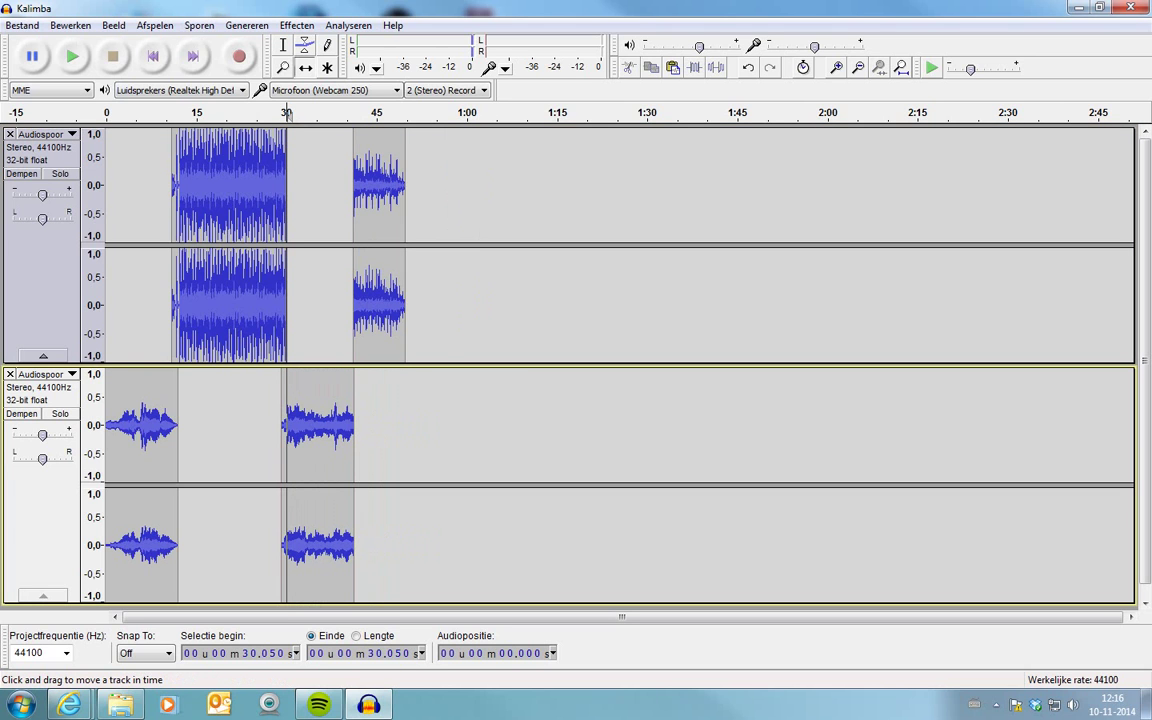
- Try to export the mix to the desktop as an MP3 file named test2, keeping the existing metadata
{"action": "left_click", "coordinate": [22, 25]}
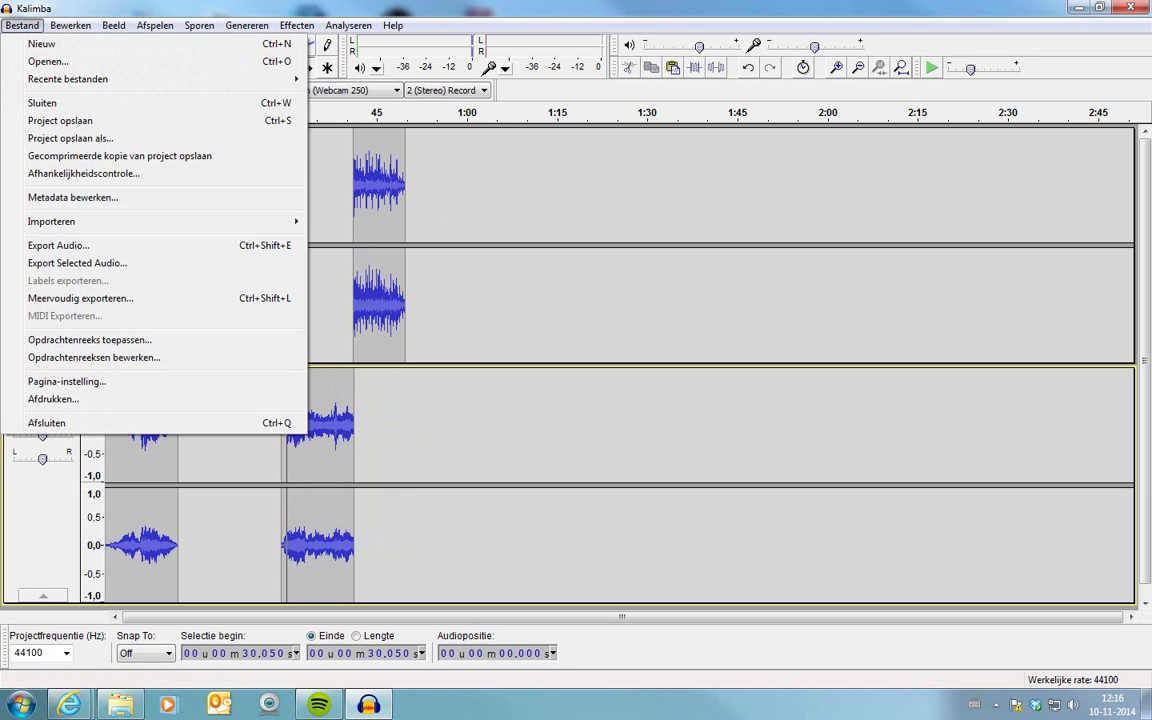
{"action": "left_click", "coordinate": [58, 245]}
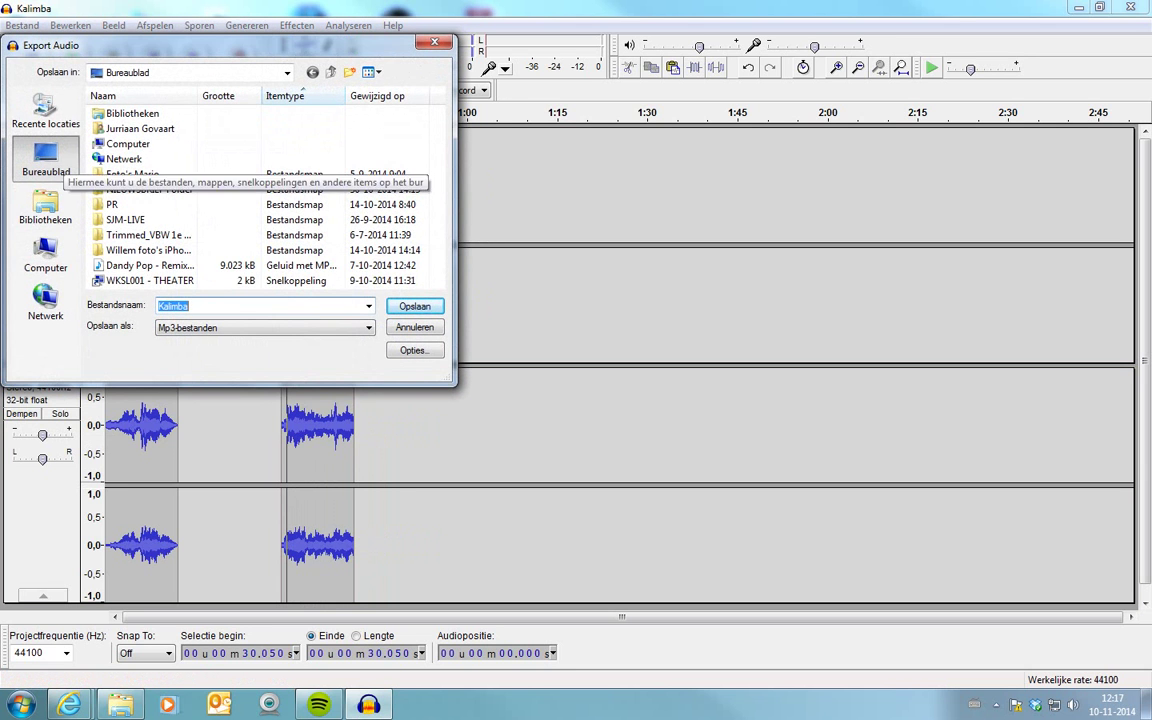
{"action": "type", "text": "test2"}
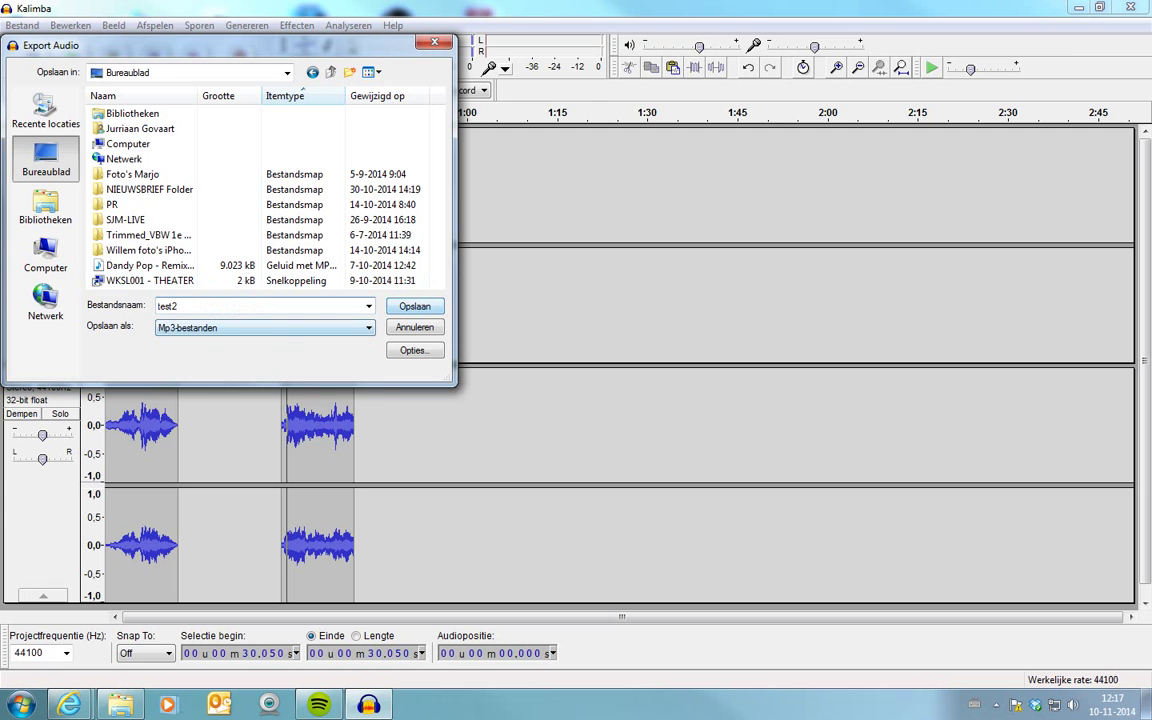
{"action": "left_click", "coordinate": [264, 327]}
{"action": "key", "text": "Return"}
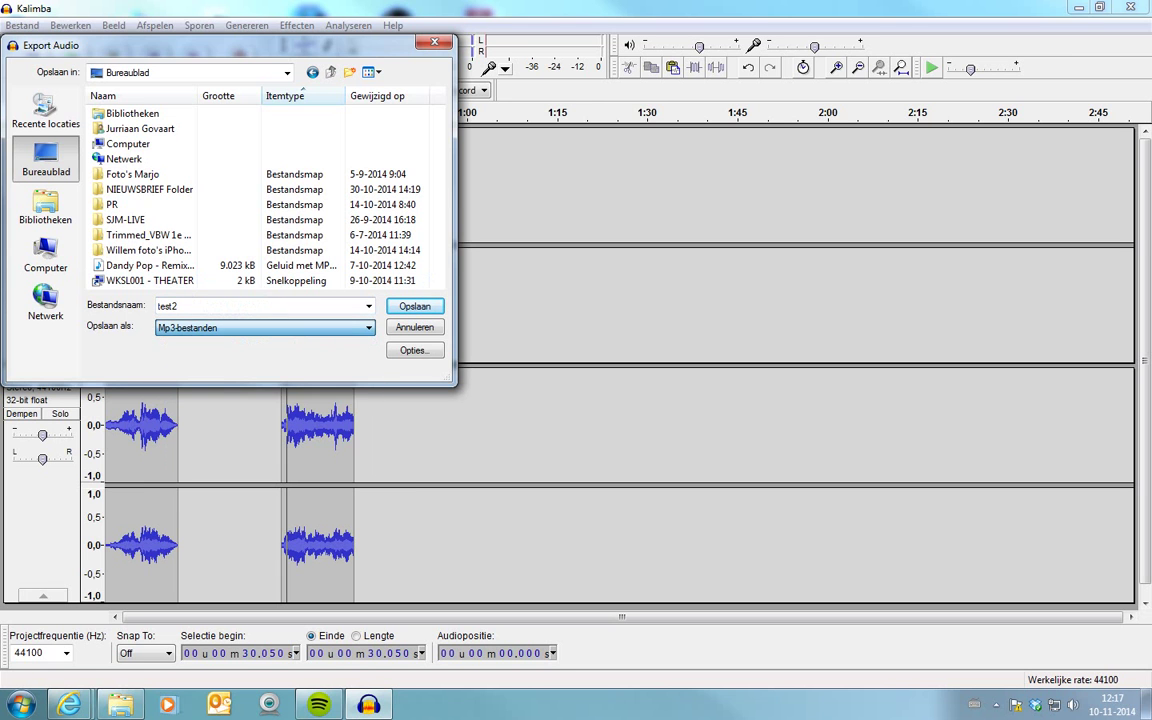
{"action": "key", "text": "Return"}
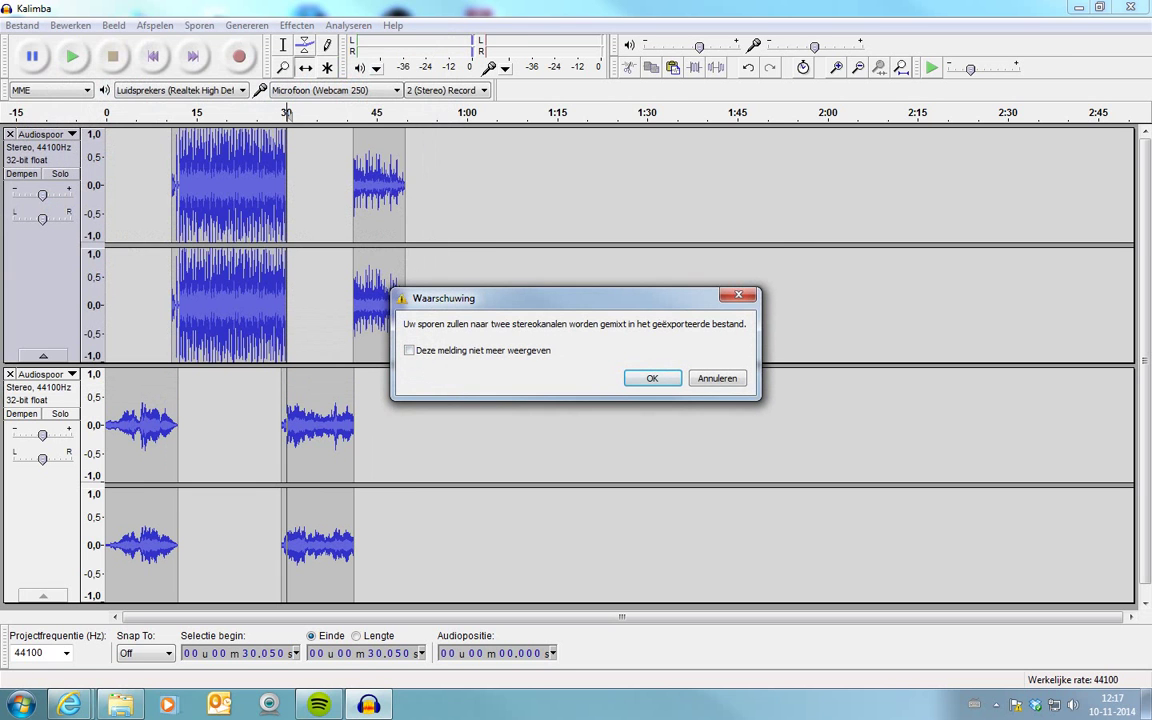
{"action": "key", "text": "Return"}
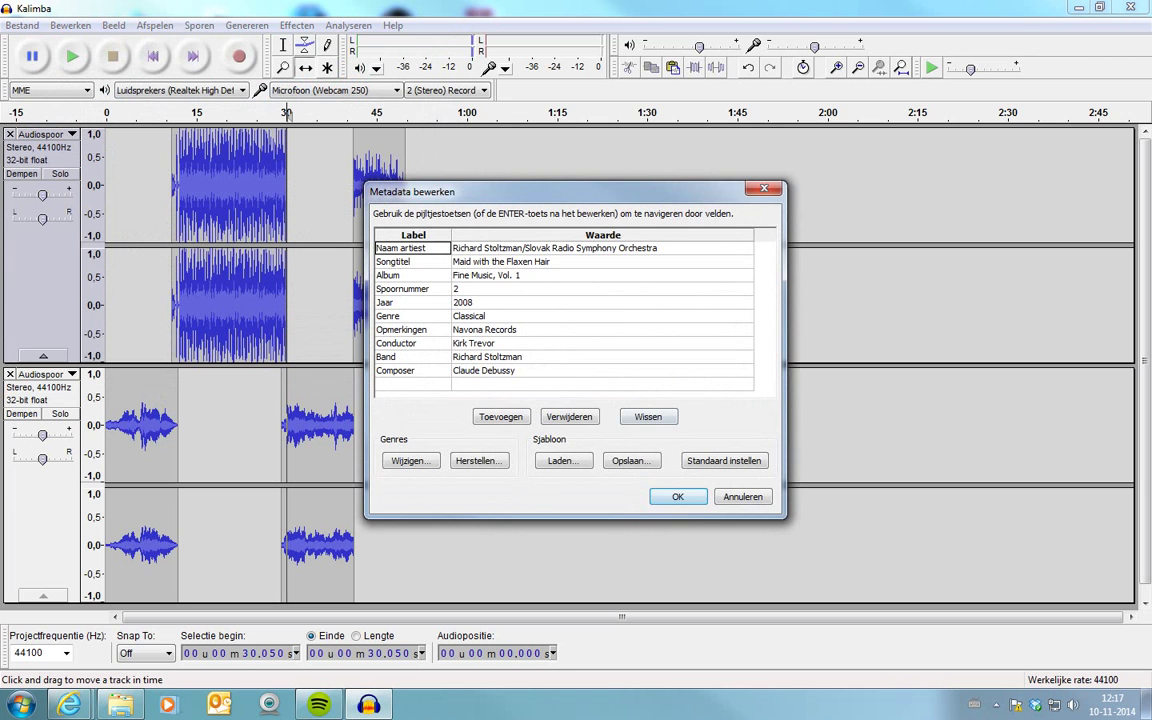
{"action": "key", "text": "Return"}
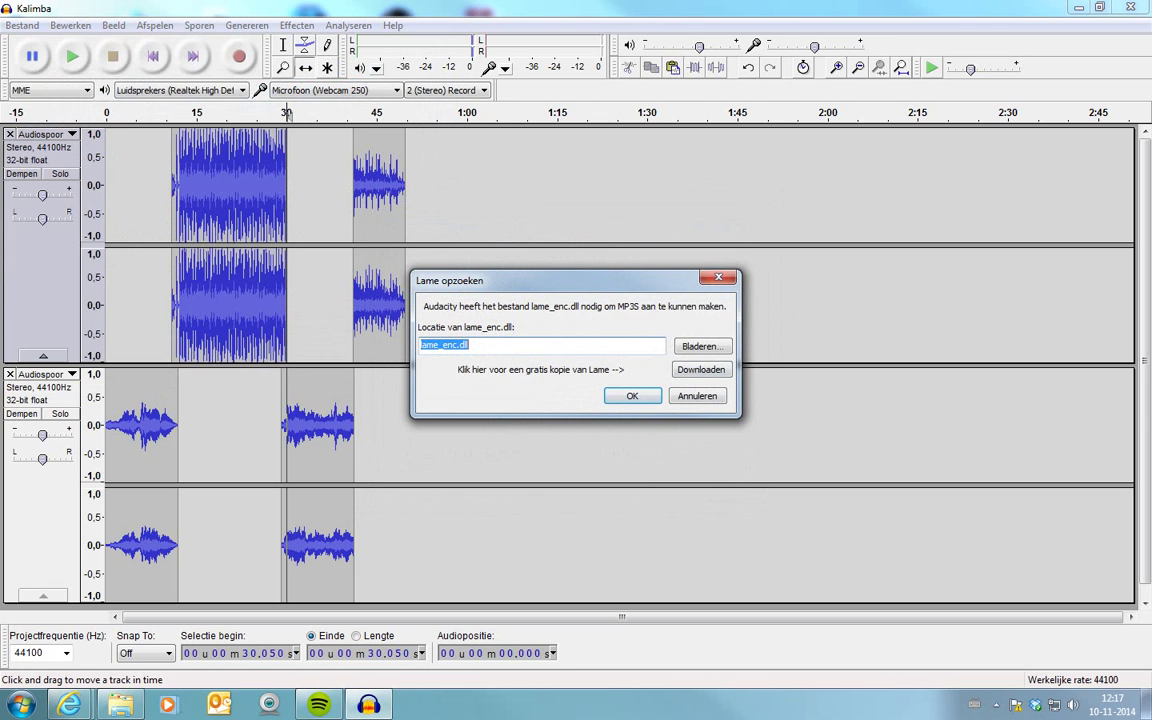
- Get the LAME encoder from its download page and run Lame_v3.99.3_for_Windows.exe
{"action": "left_click", "coordinate": [700, 369]}
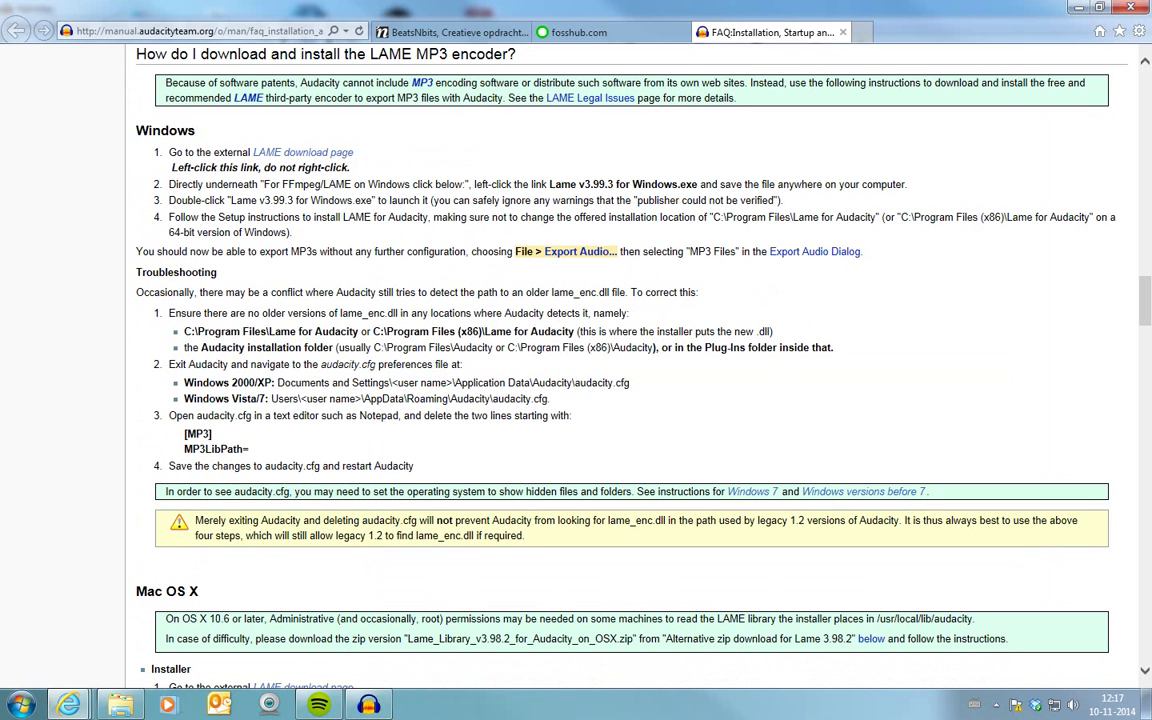
{"action": "left_click", "coordinate": [303, 152]}
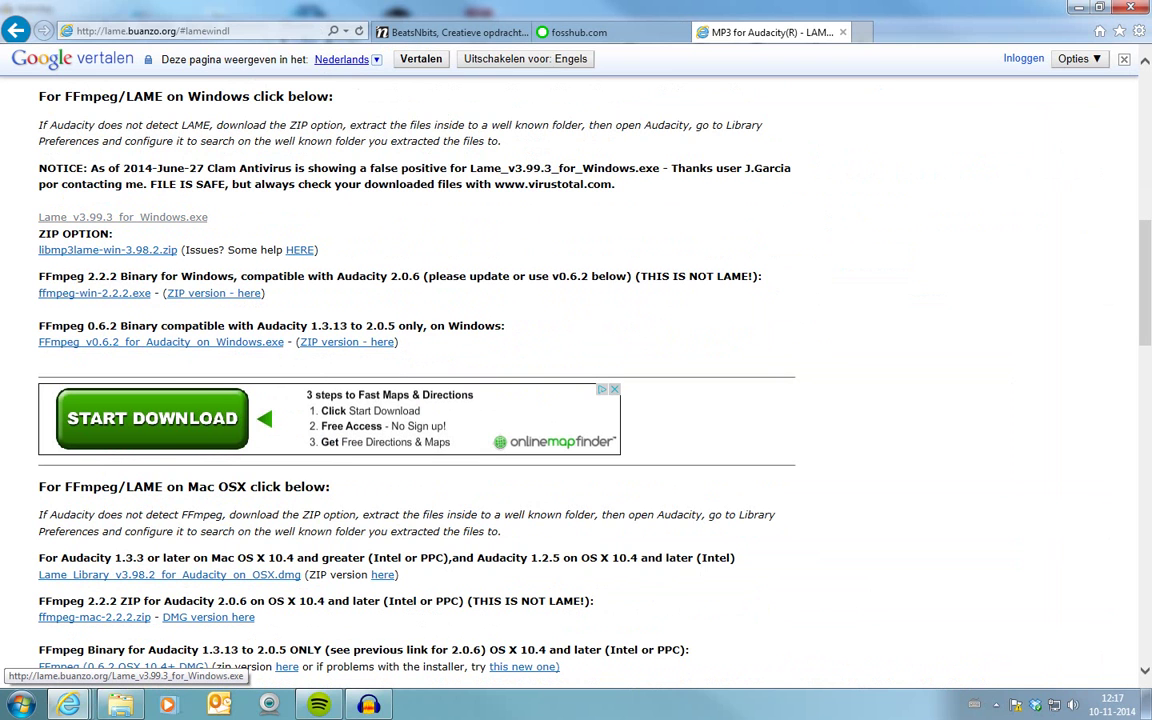
{"action": "left_click", "coordinate": [123, 217]}
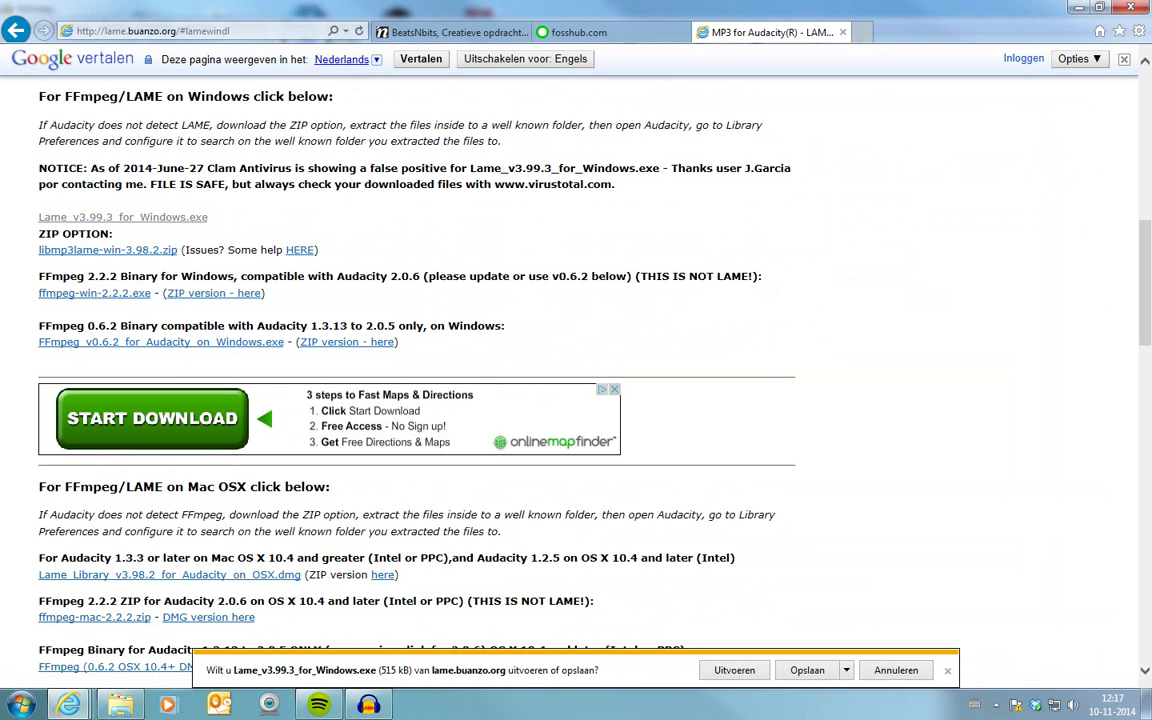
{"action": "left_click", "coordinate": [734, 670]}
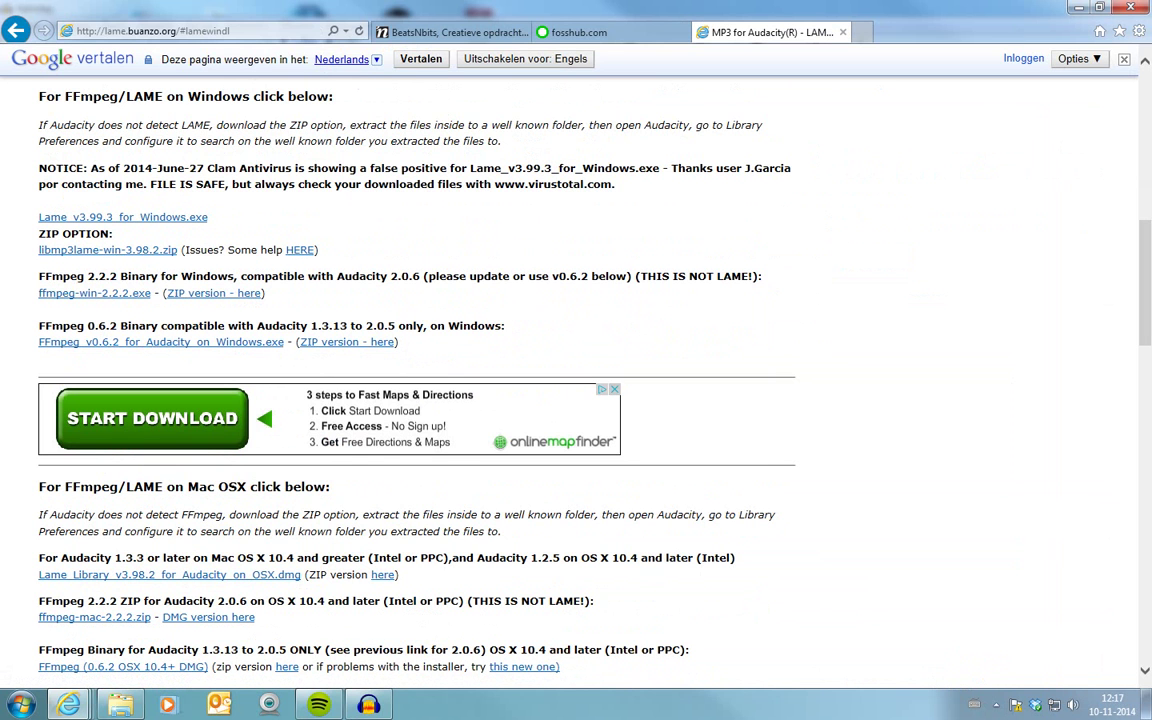
- Install LAME in the default folder C:\Program Files (x86)\Lame For Audacity and finish the setup
{"action": "key", "text": "Return"}
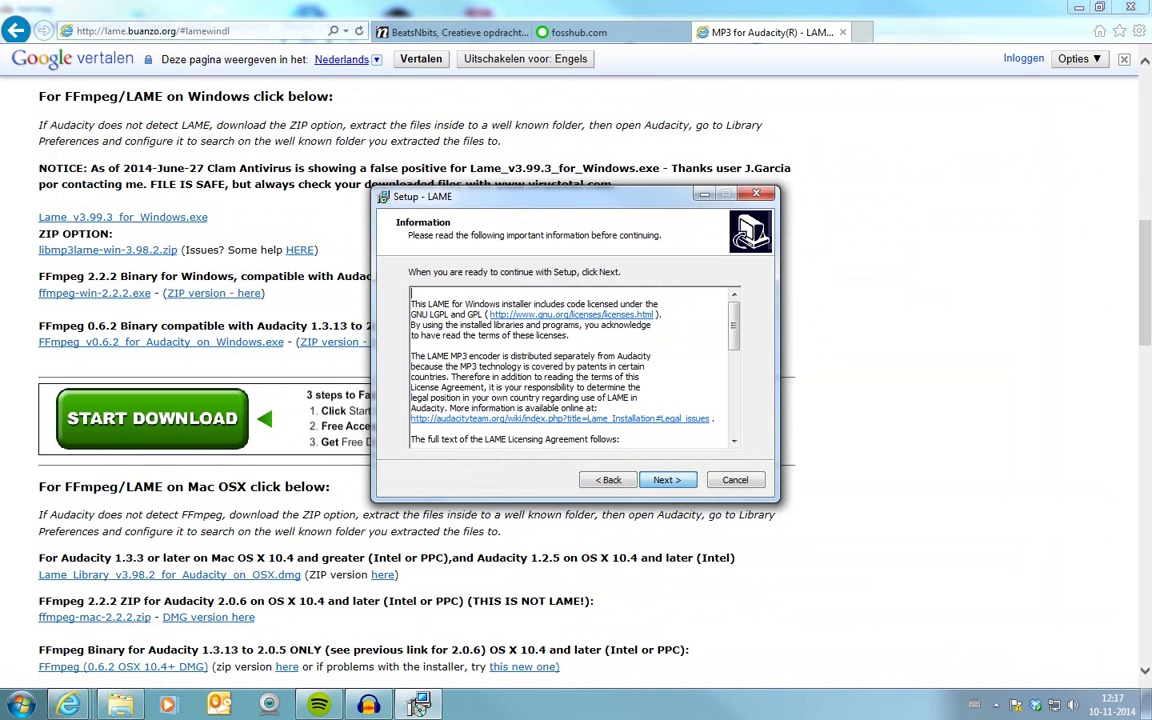
{"action": "key", "text": "Return"}
{"action": "key", "text": "Return"}
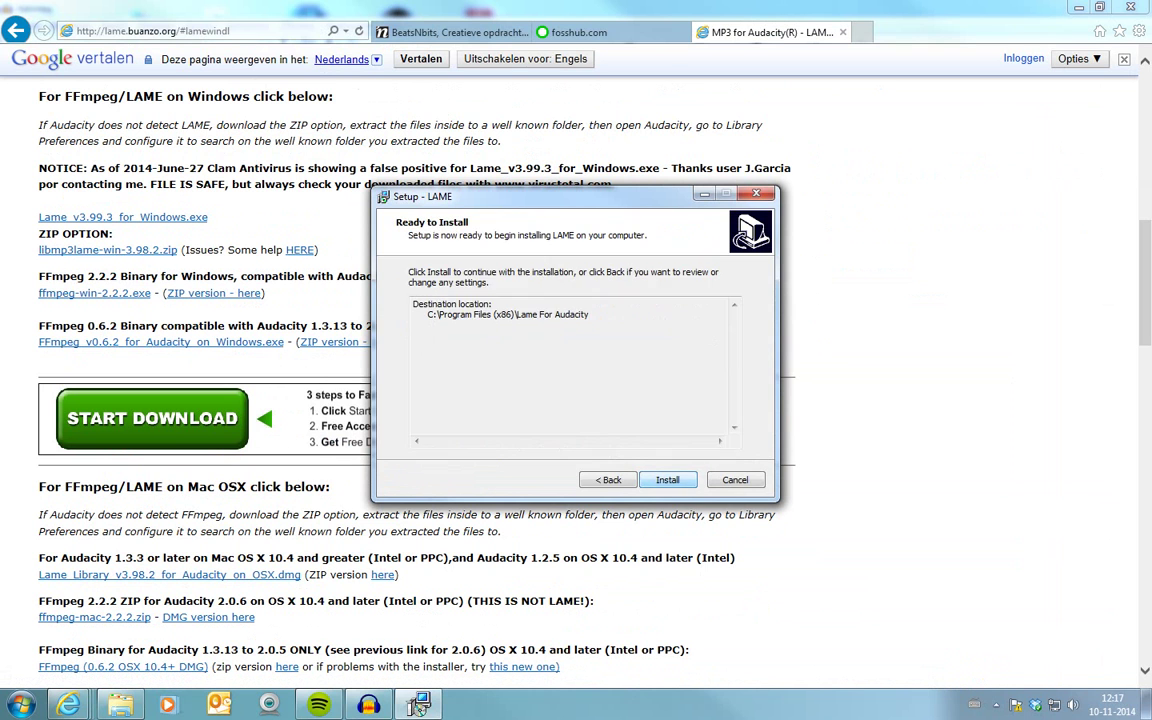
{"action": "key", "text": "Return"}
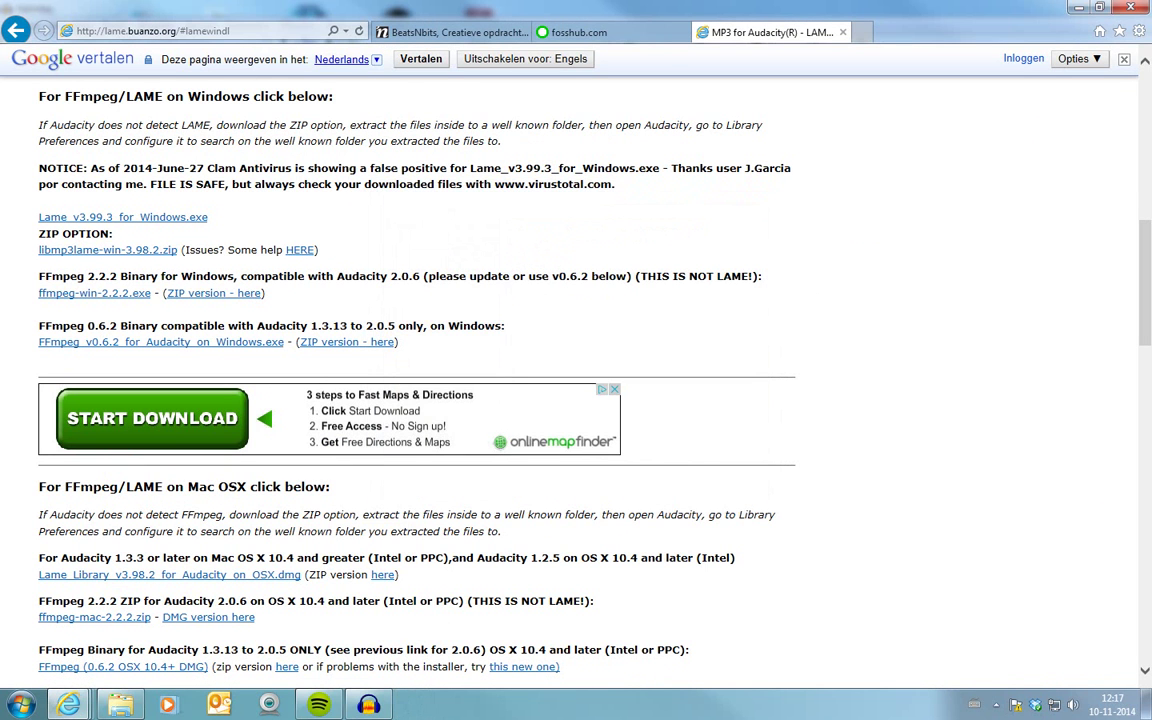
- Switch back to Audacity and dismiss the LAME location request of the pending export
{"action": "key", "text": "alt+Tab"}
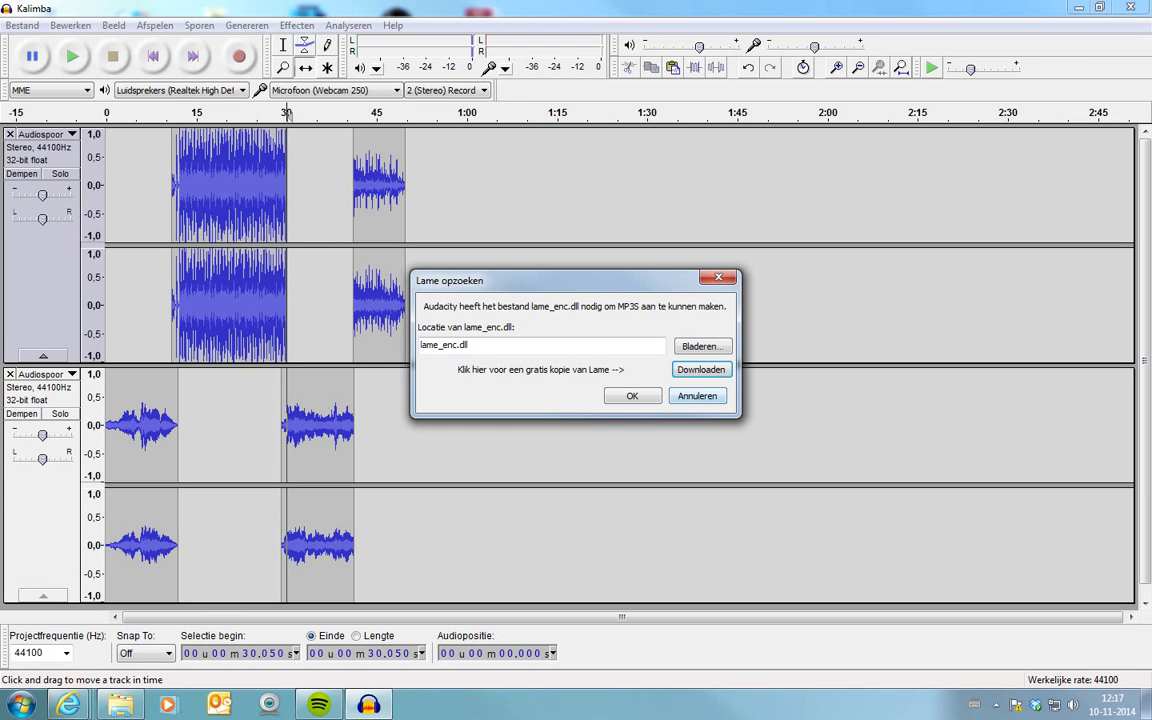
{"action": "key", "text": "Return"}
{"action": "key", "text": "Return"}
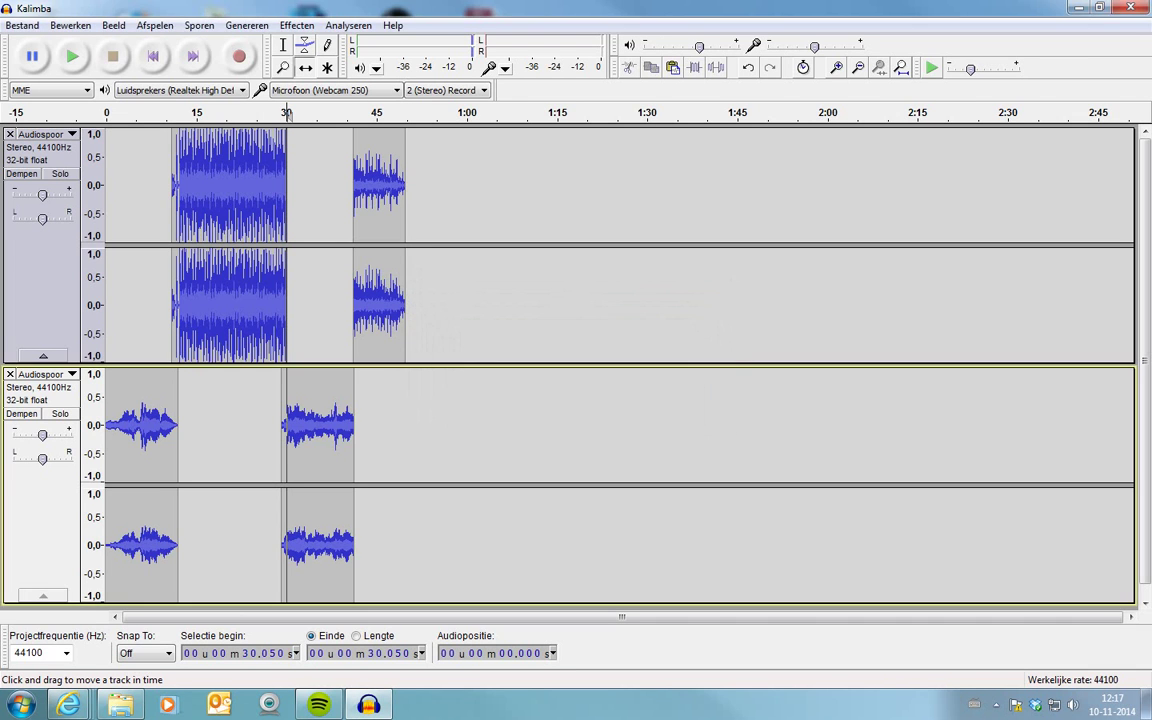
- Export the mix to the desktop as an MP3 file named test2, accepting the stereo mixdown and keeping the existing metadata
{"action": "key", "text": "alt+b"}
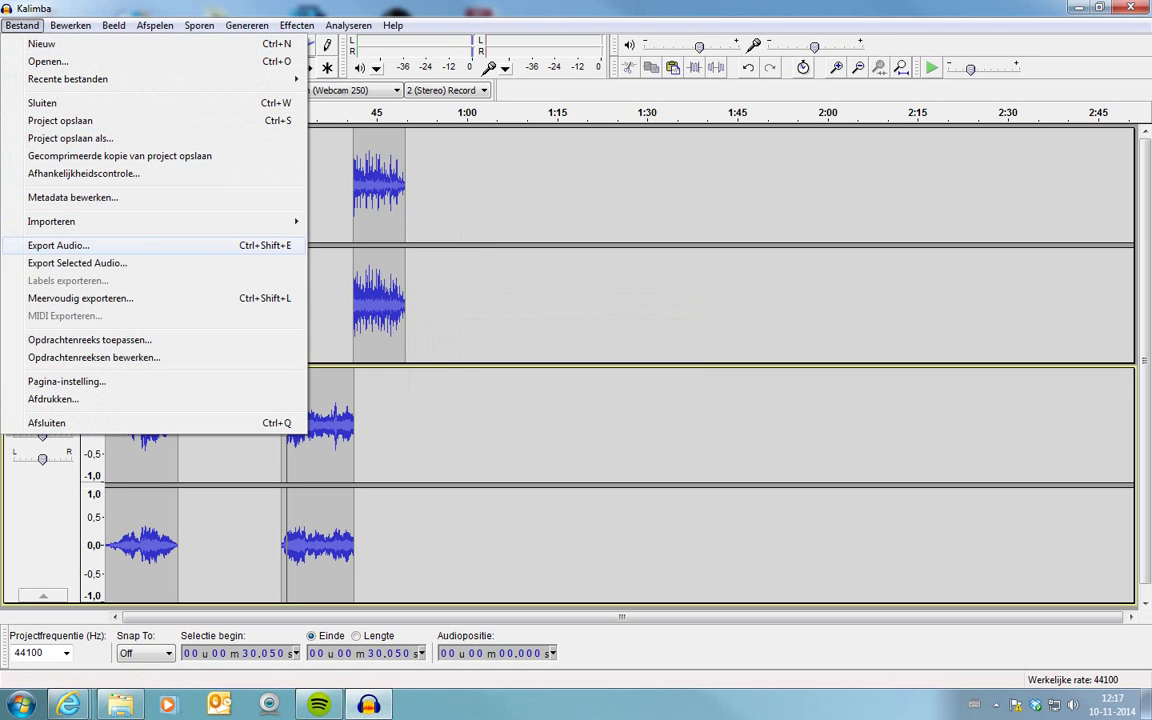
{"action": "key", "text": "Return"}
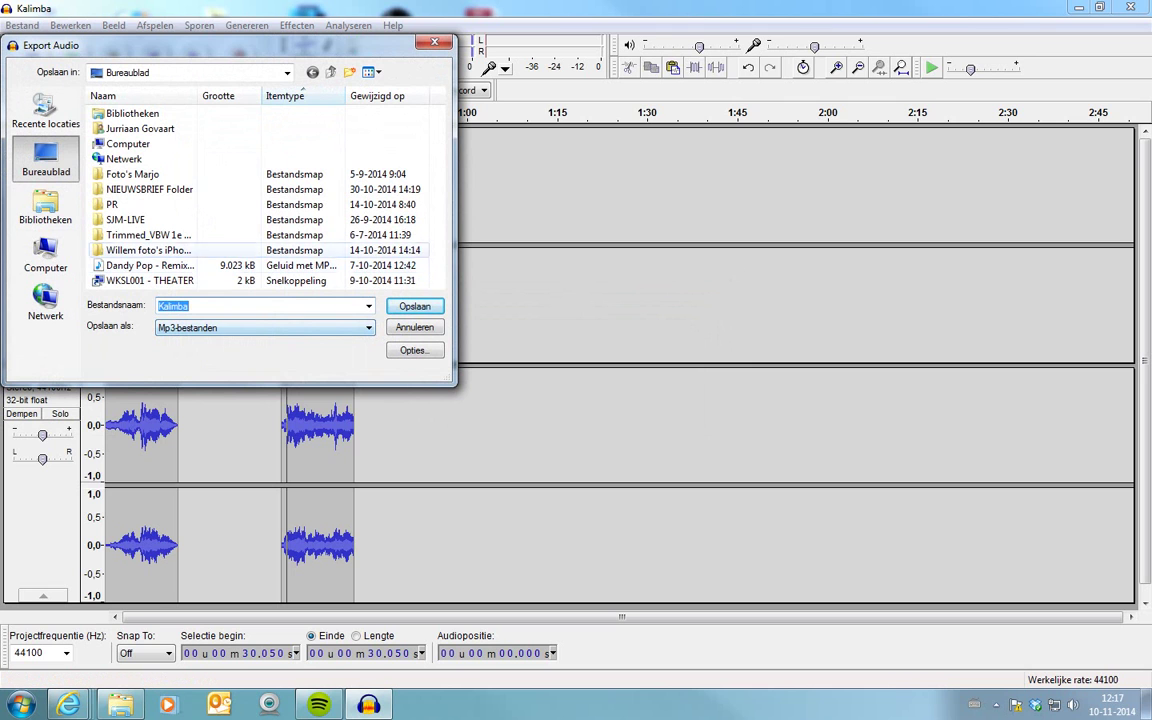
{"action": "type", "text": "test2"}
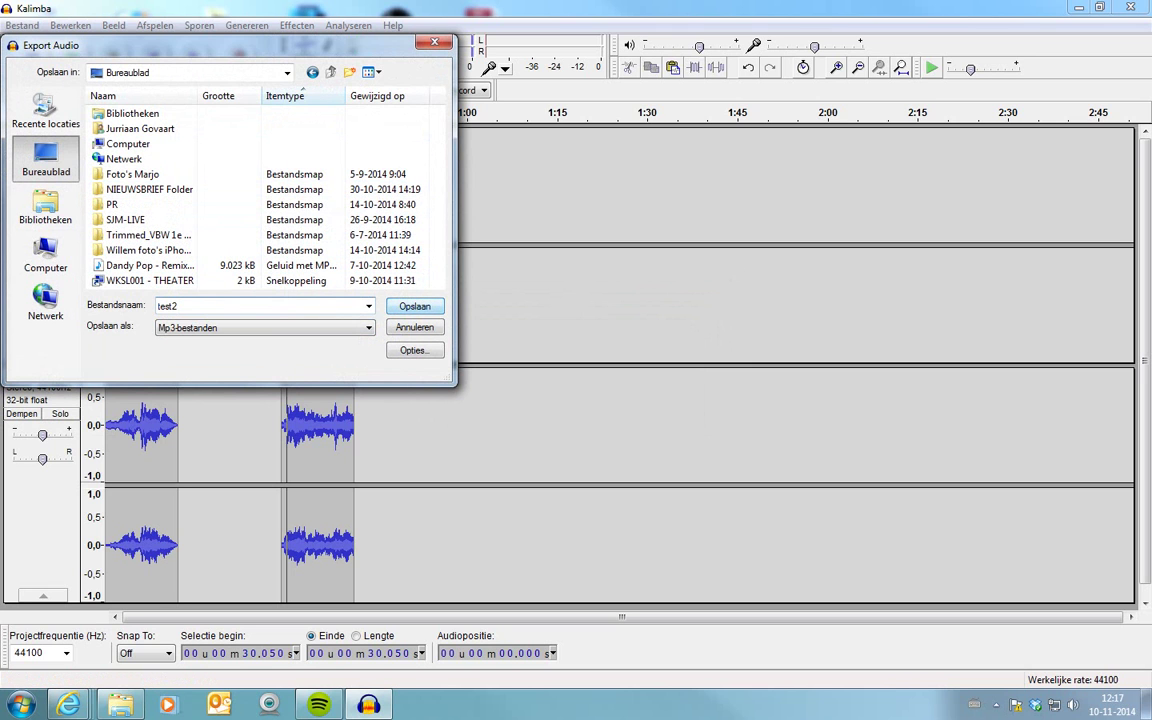
{"action": "key", "text": "Return"}
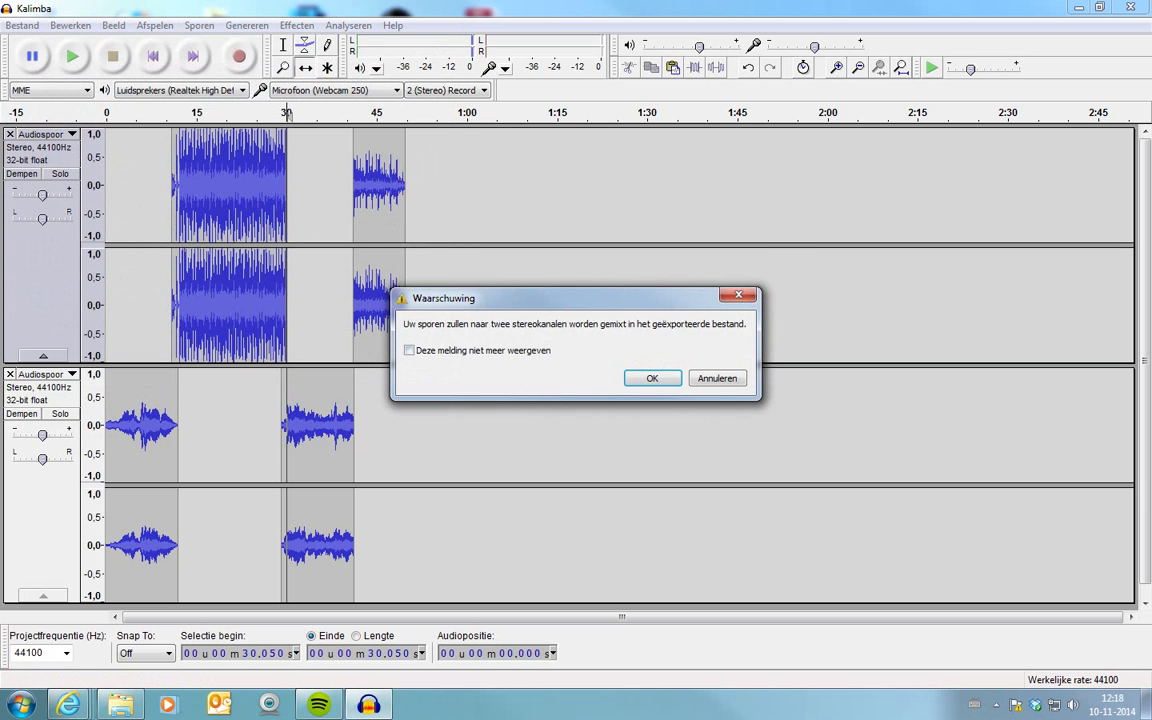
{"action": "key", "text": "Return"}
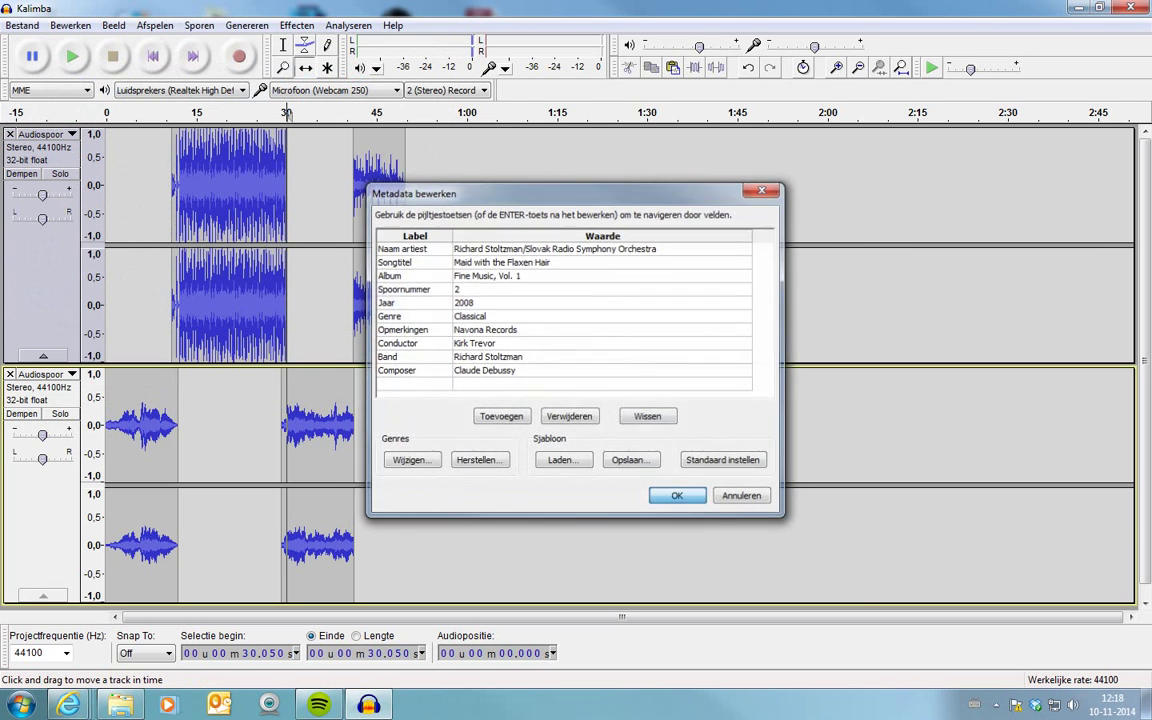
{"action": "key", "text": "Return"}
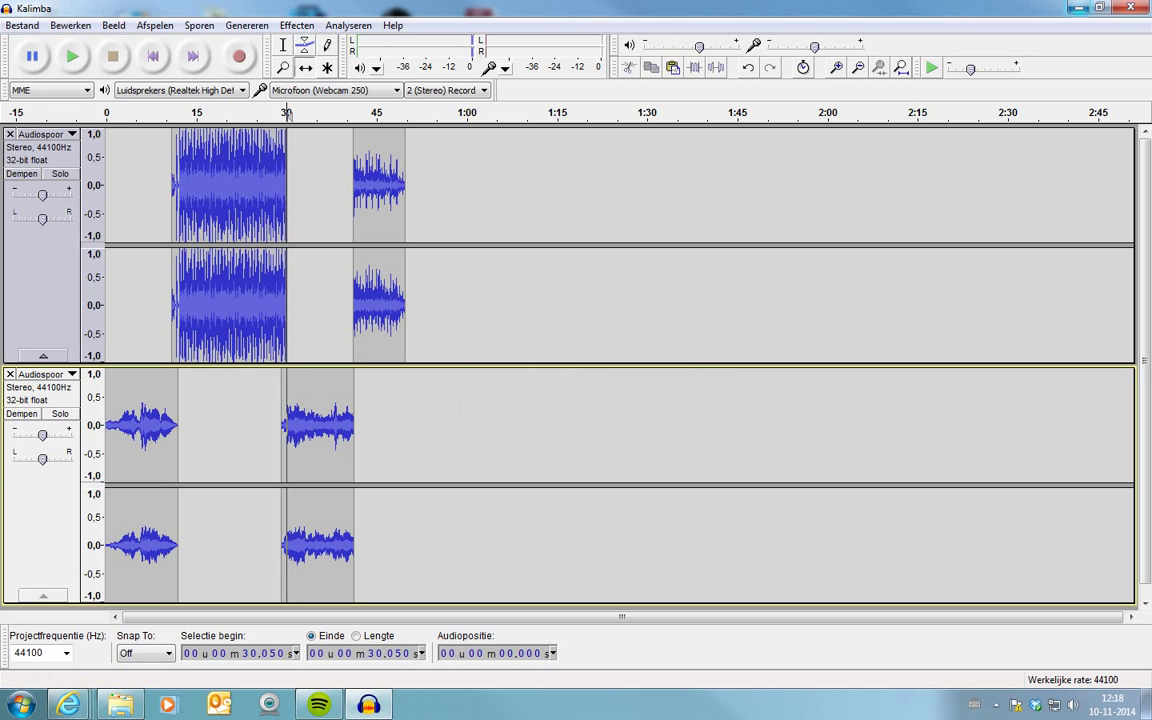
- Play the exported test2 file from the desktop in Windows Media Player, and close the player
{"action": "left_click", "coordinate": [1078, 7]}
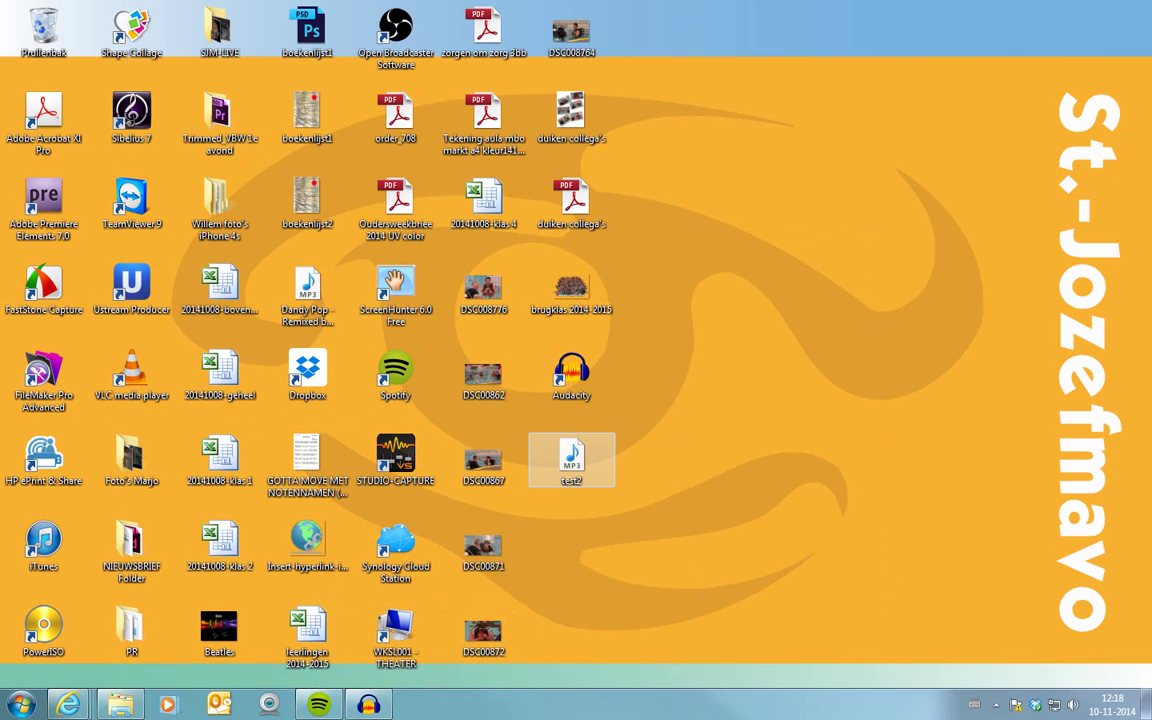
{"action": "double_click", "coordinate": [571, 458]}
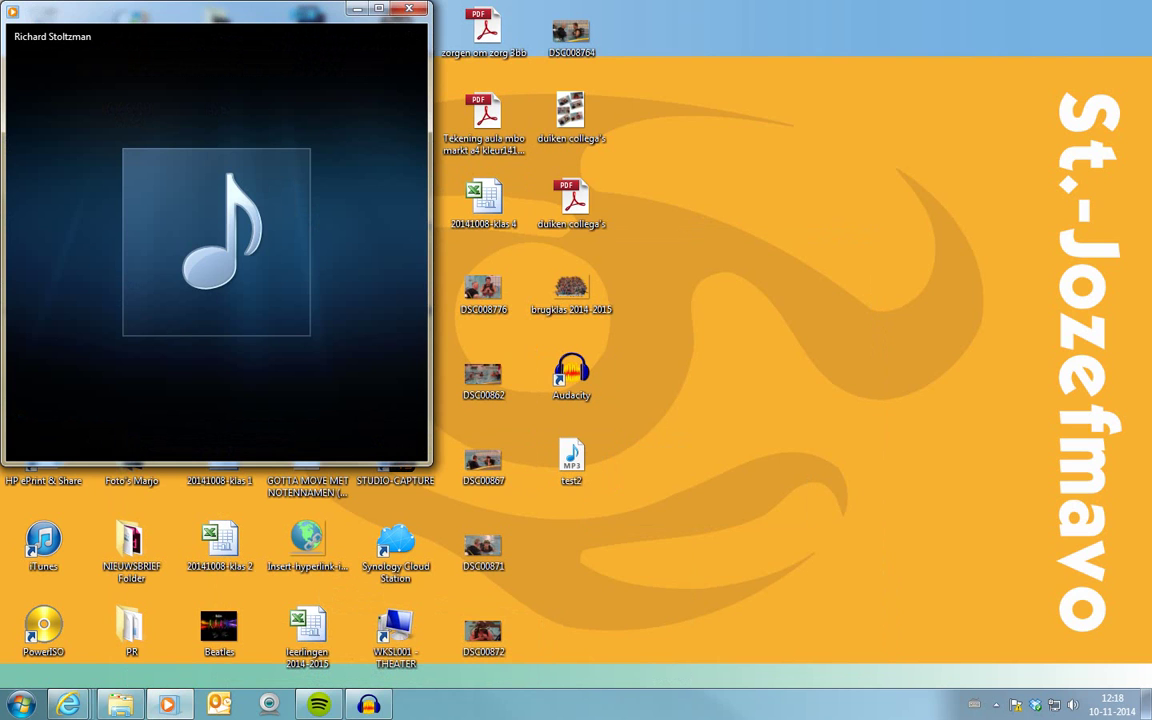
{"action": "left_click", "coordinate": [408, 8]}
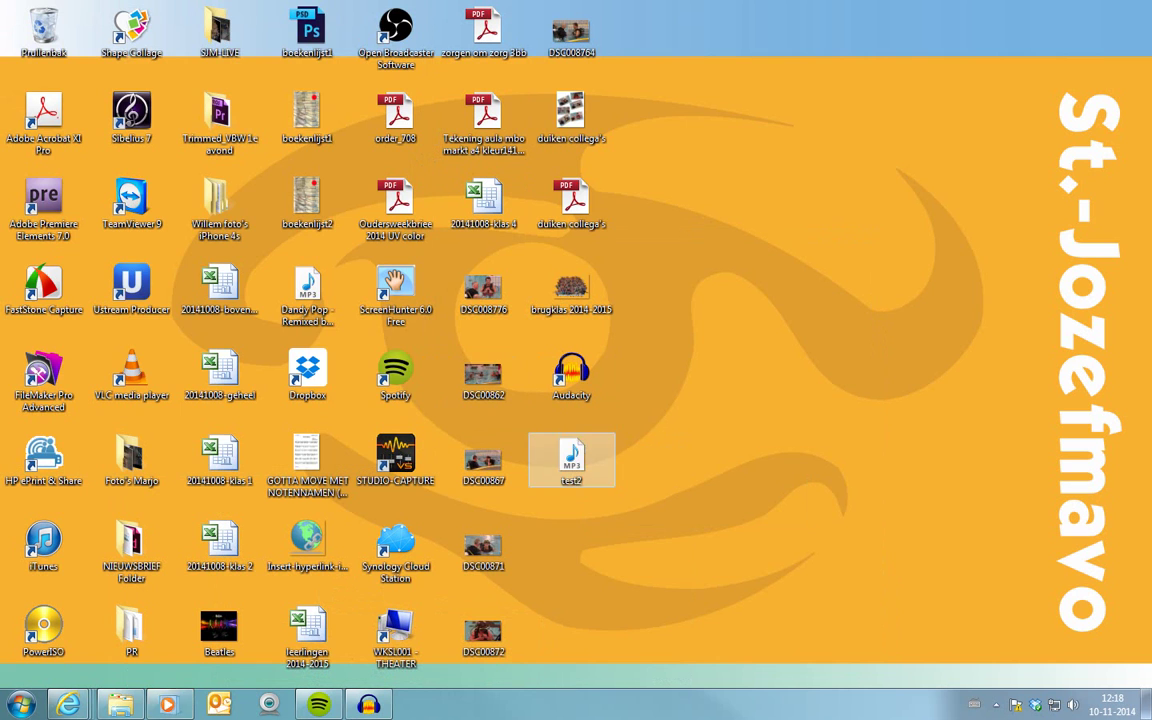
- Look through the destinations the test2 file can be sent to, such as an e-mail recipient, without choosing one
{"action": "right_click", "coordinate": [571, 462]}
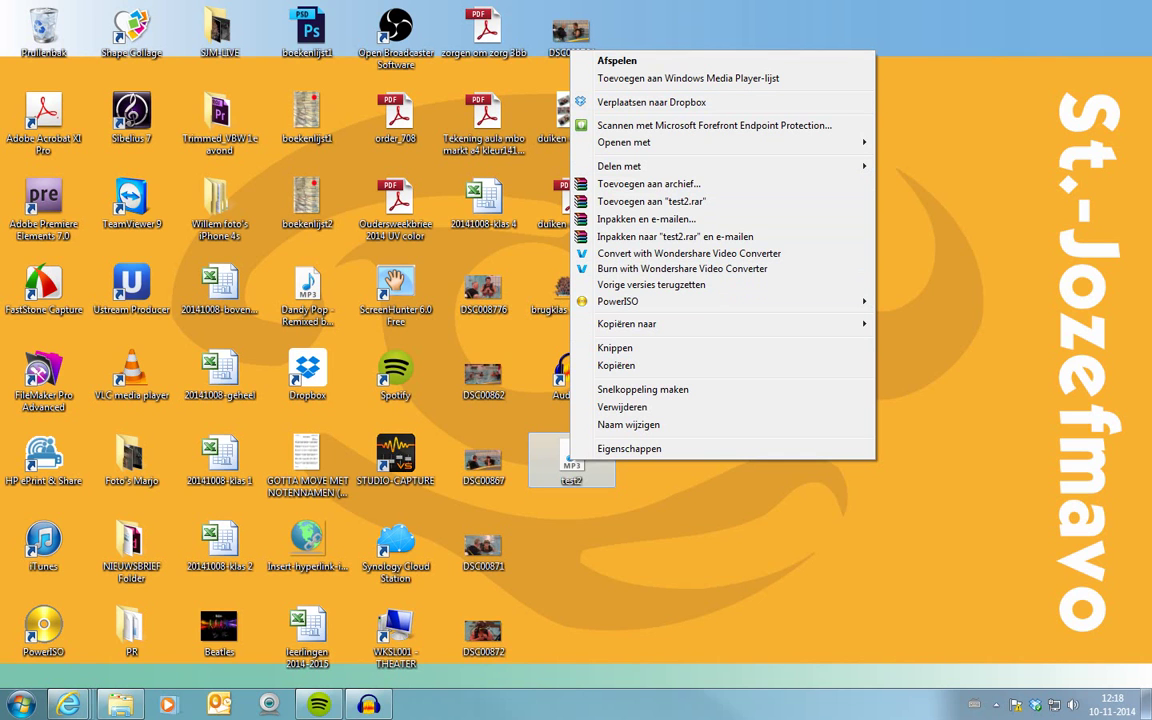
{"action": "mouse_move", "coordinate": [650, 324]}
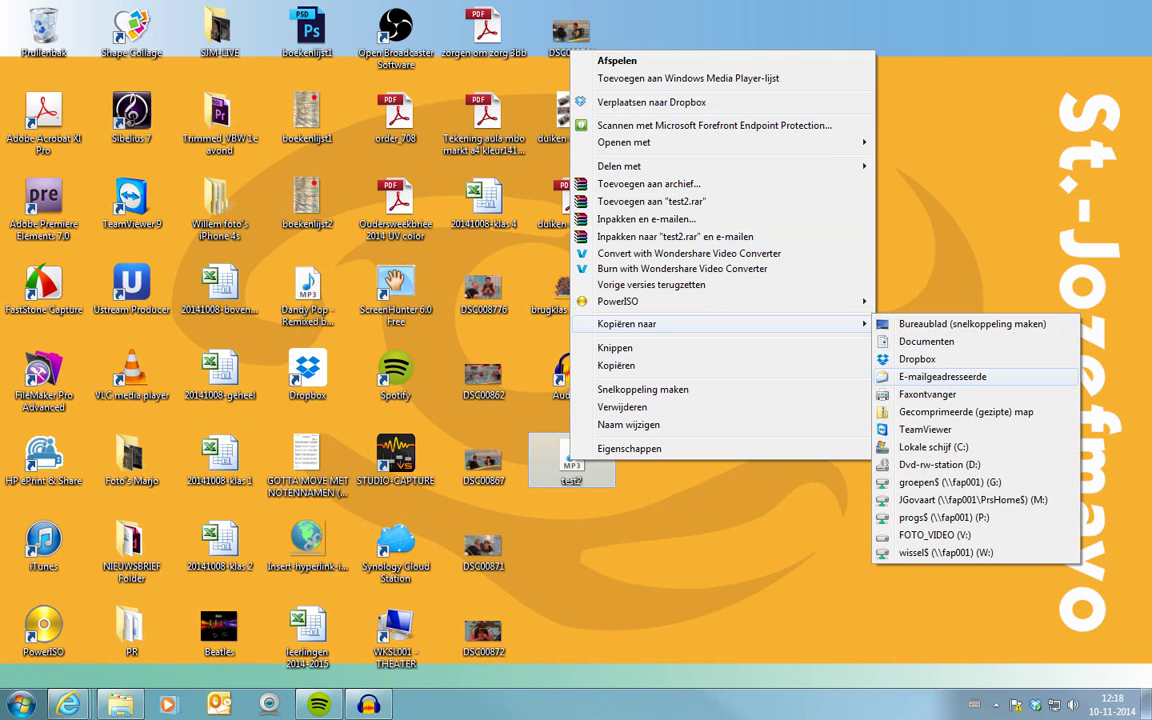
{"action": "left_click", "coordinate": [760, 520]}
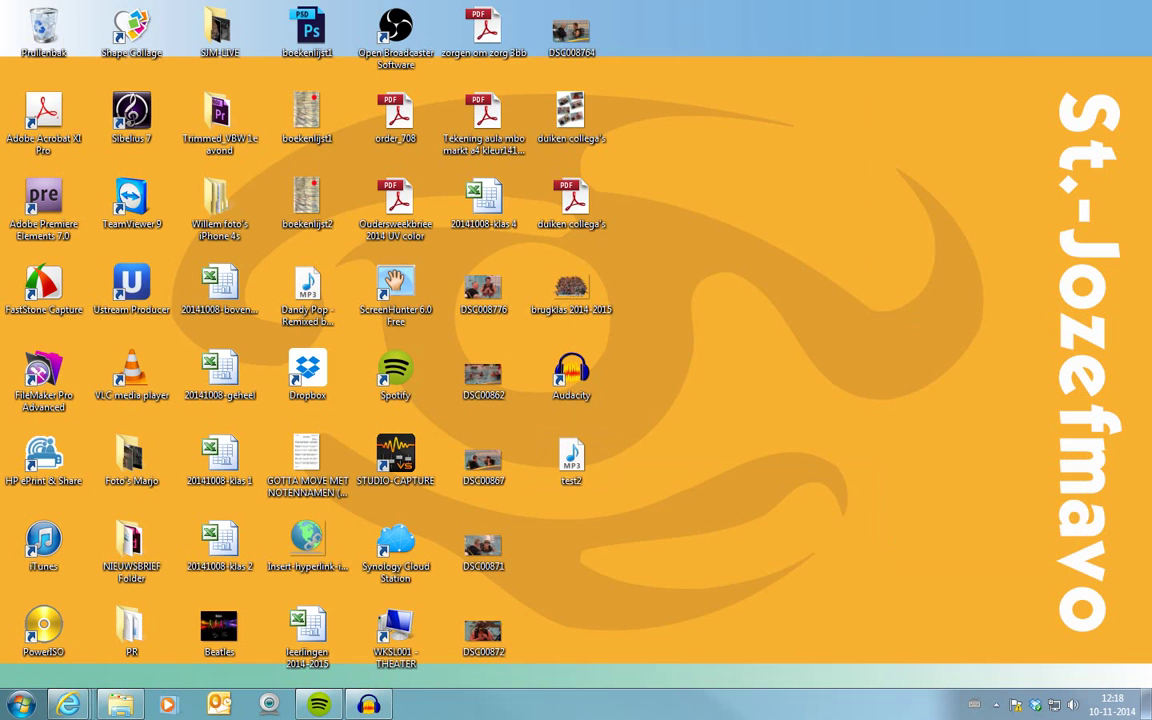